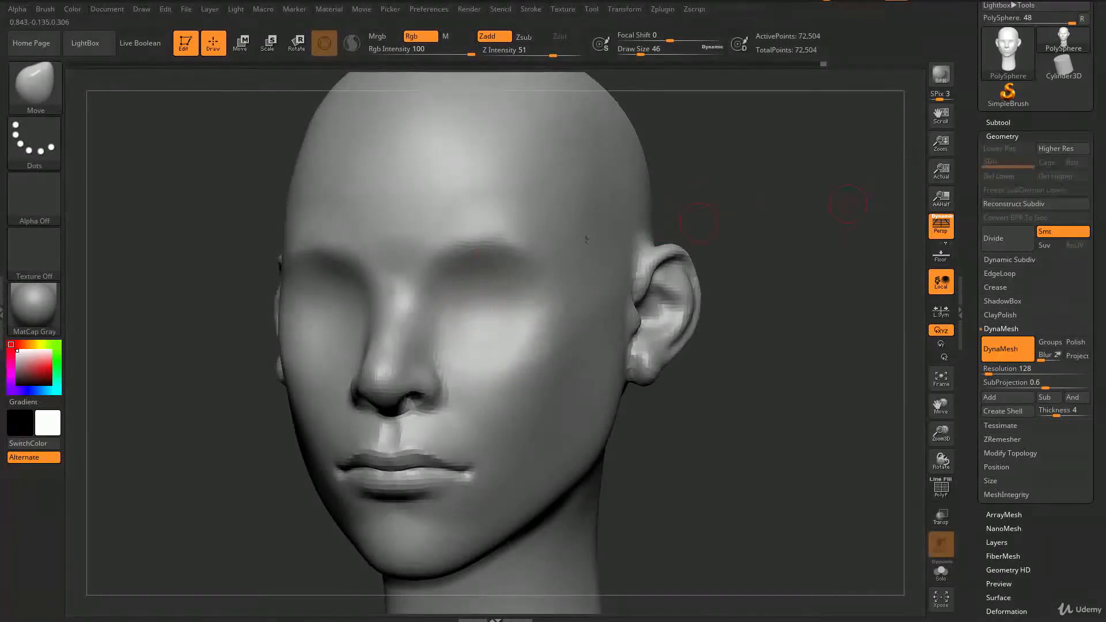
Step: Insert a Sphere3D as a new subtool alongside the head model
drag(837, 284, 908, 205)
drag(837, 226, 801, 272)
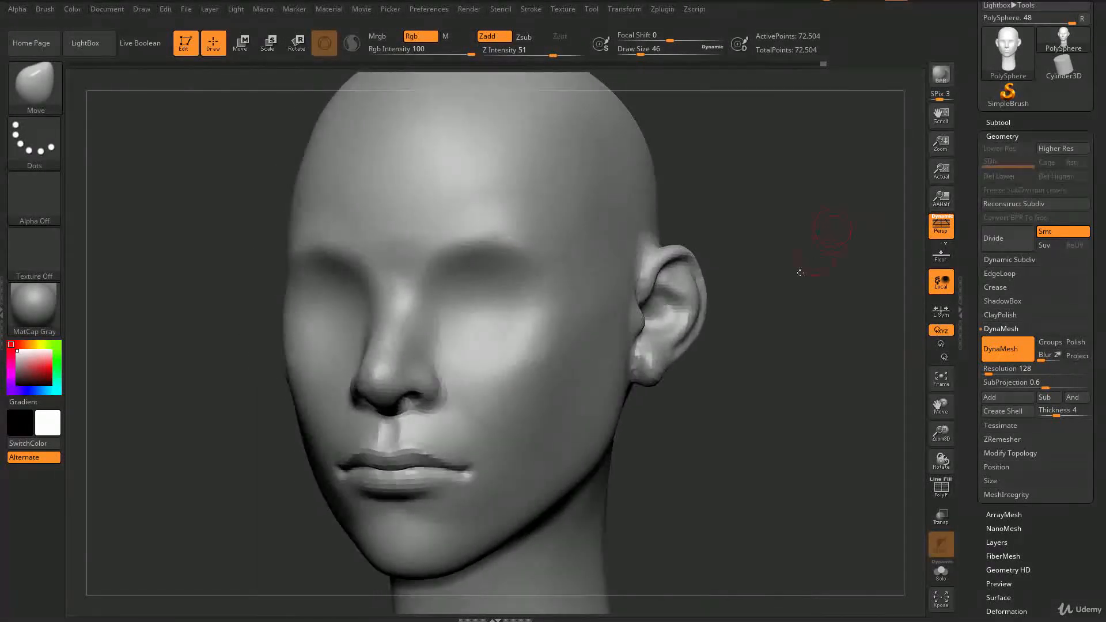
click(998, 122)
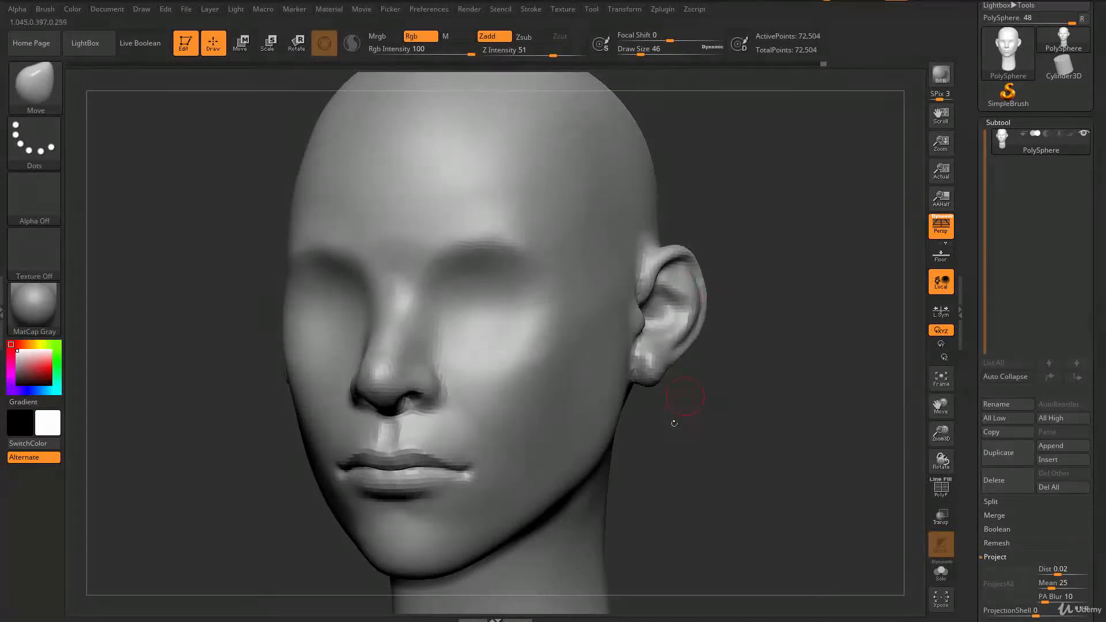
drag(721, 431, 899, 270)
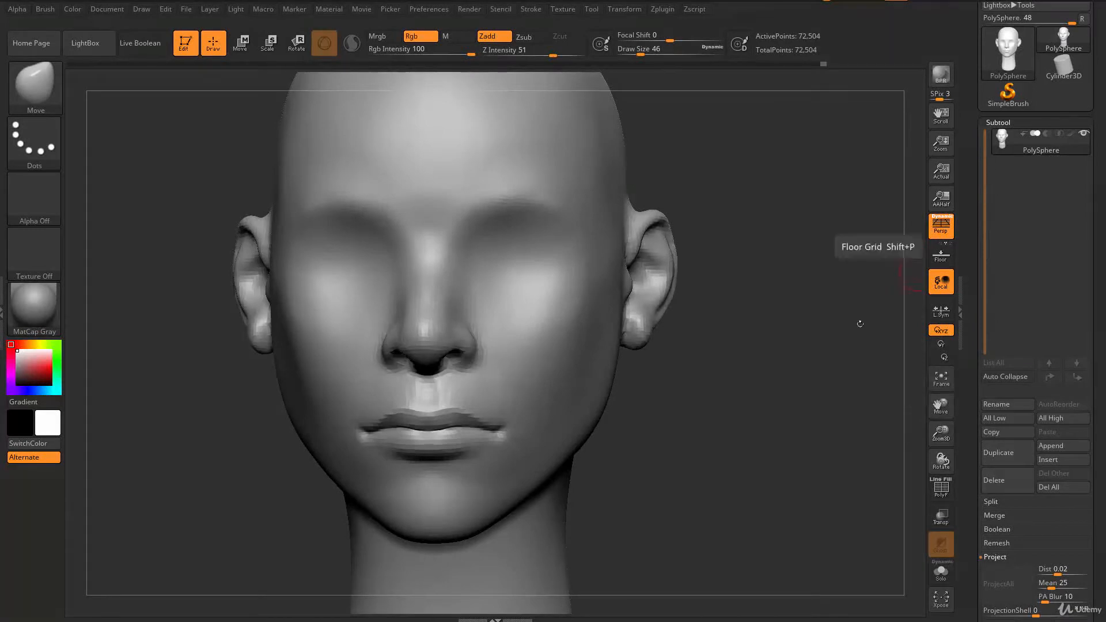
drag(800, 408, 803, 412)
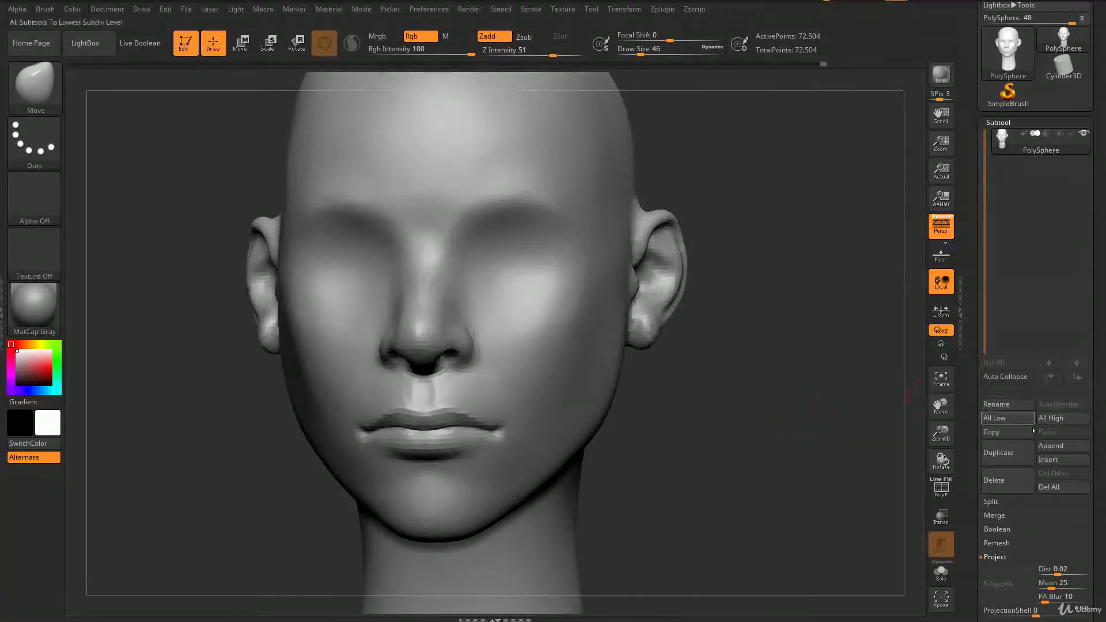
click(1049, 460)
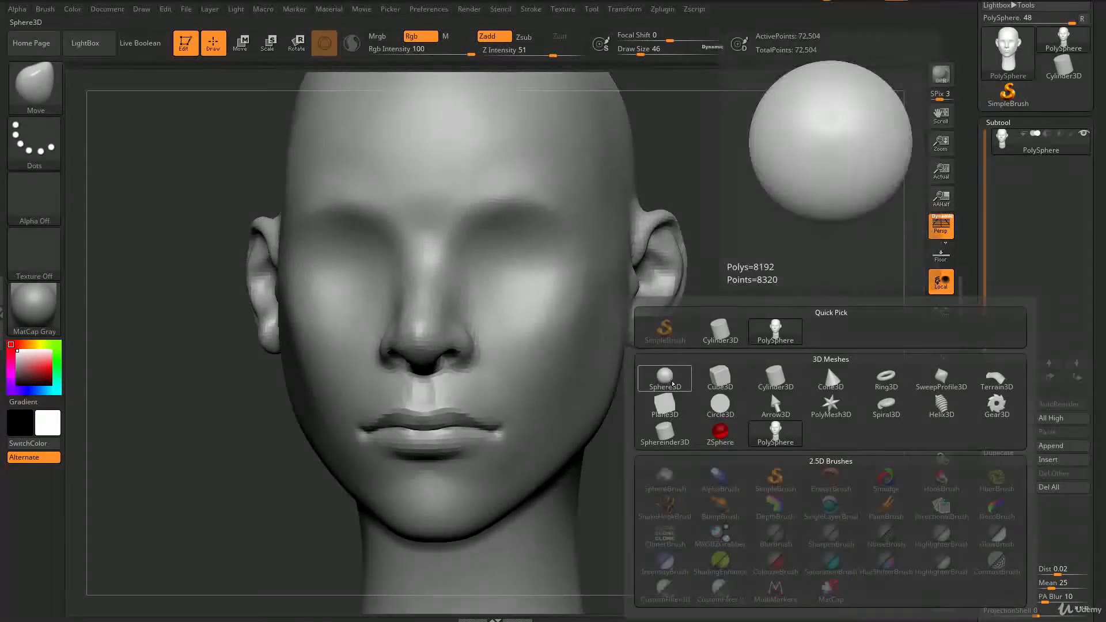
click(666, 383)
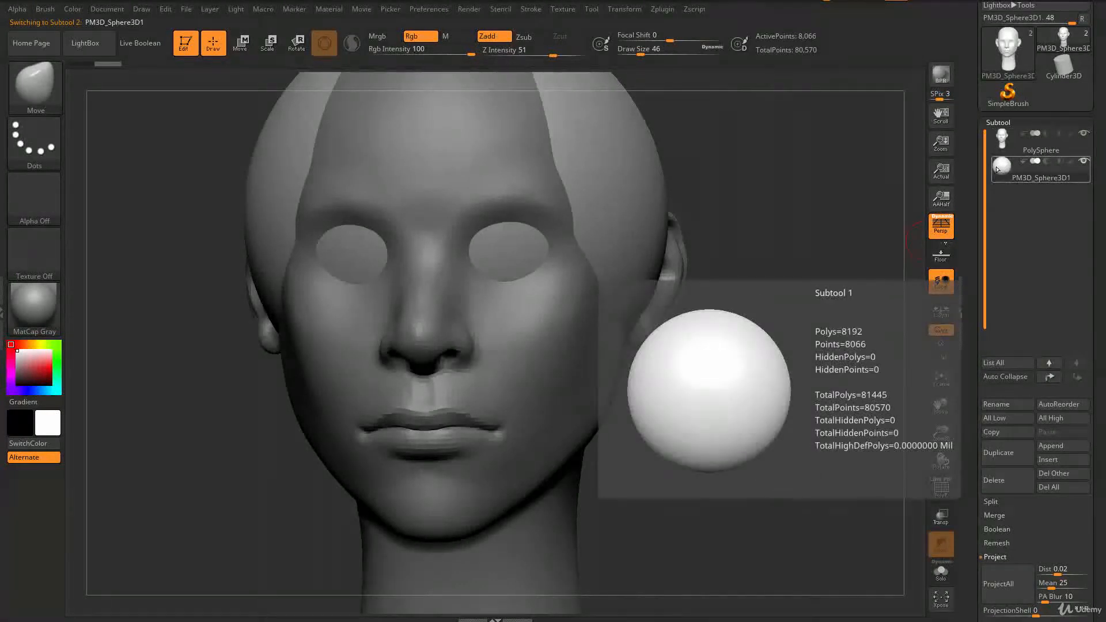
Step: Activate the Move transpose gizmo on the sphere and turn on transparency to see it inside the head
alt+drag(824, 311, 772, 343)
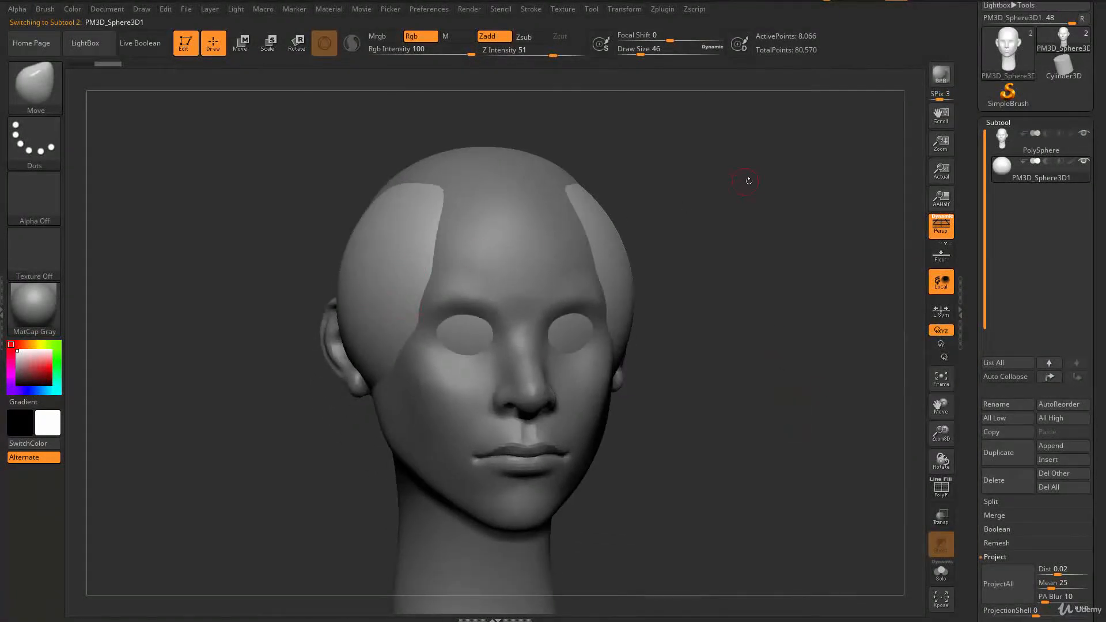
drag(748, 181, 538, 154)
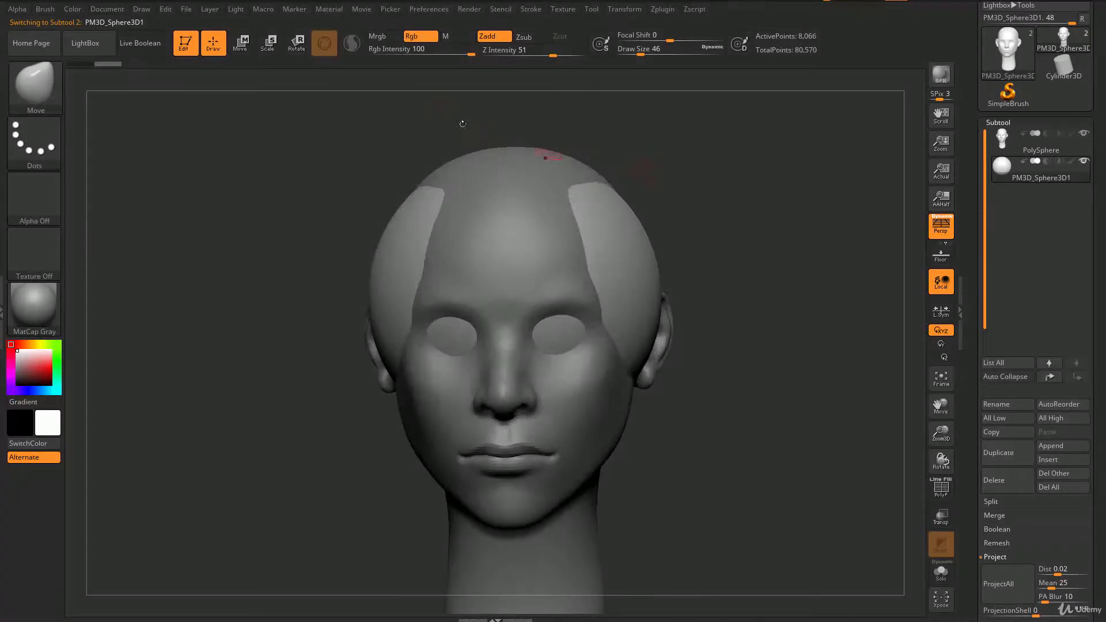
click(269, 46)
click(244, 46)
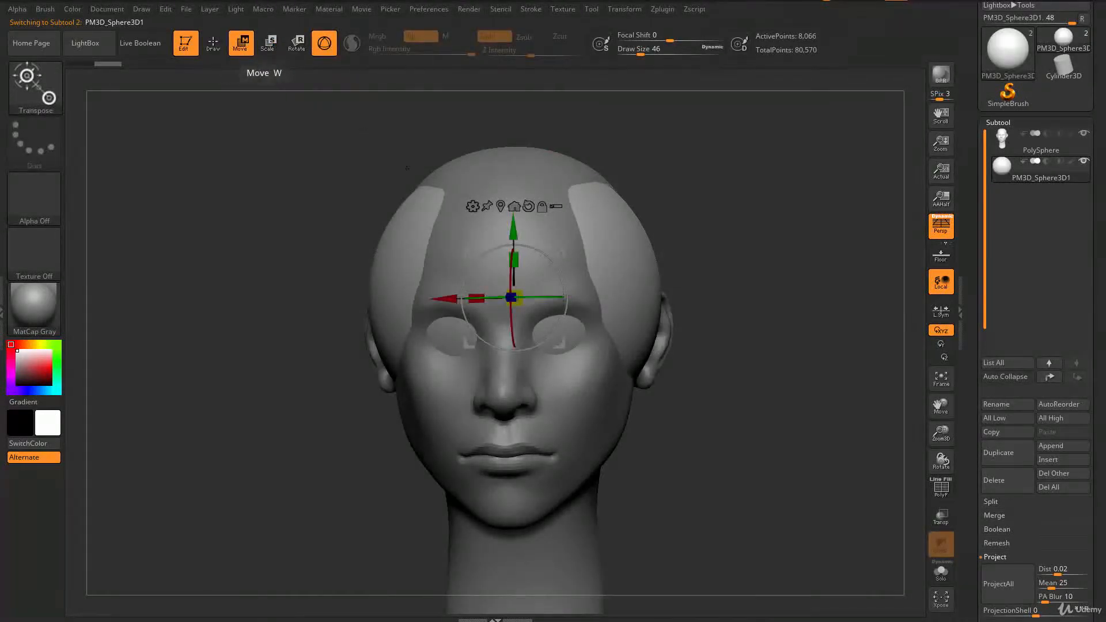
drag(513, 296, 501, 299)
drag(715, 392, 695, 391)
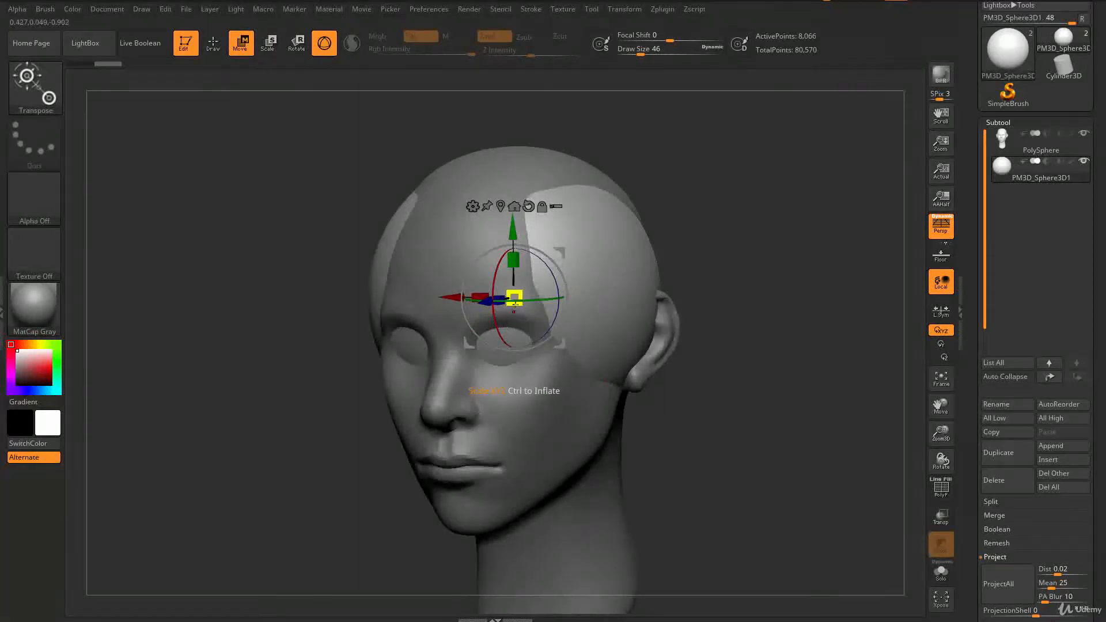
mouse_move(518, 296)
mouse_down()
mouse_move(512, 288)
mouse_move(518, 300)
mouse_up()
right_drag(444, 286, 622, 382)
mouse_move(762, 347)
alt+right_down()
mouse_move(749, 323)
mouse_move(772, 350)
alt+right_up()
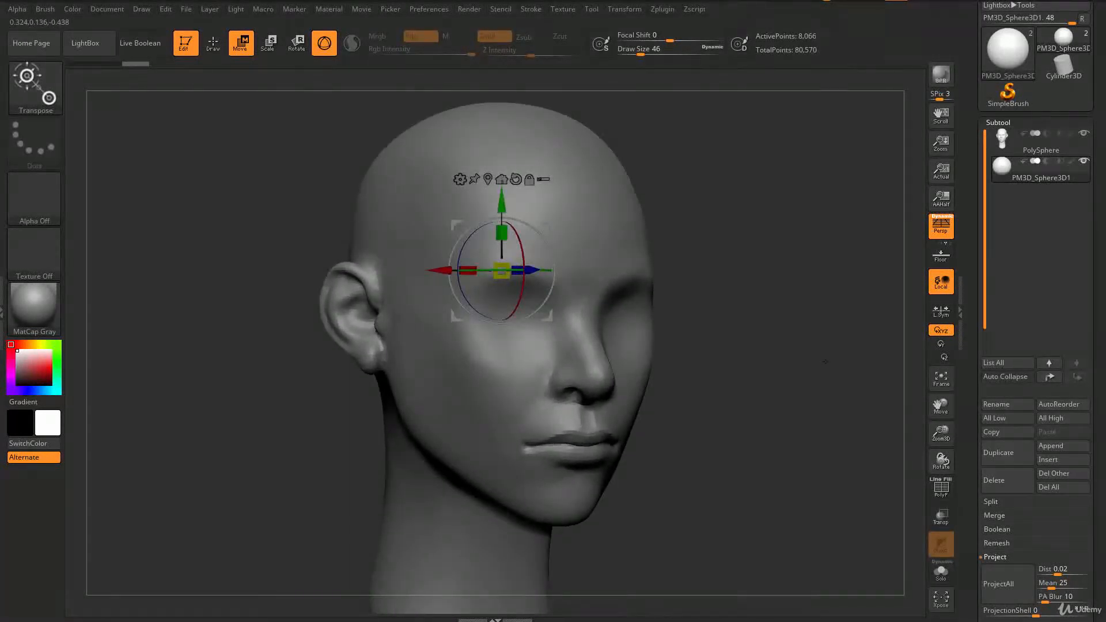
click(943, 519)
Step: Scale the sphere down and move it into the left eye socket to form an eyeball
right_drag(582, 251, 665, 284)
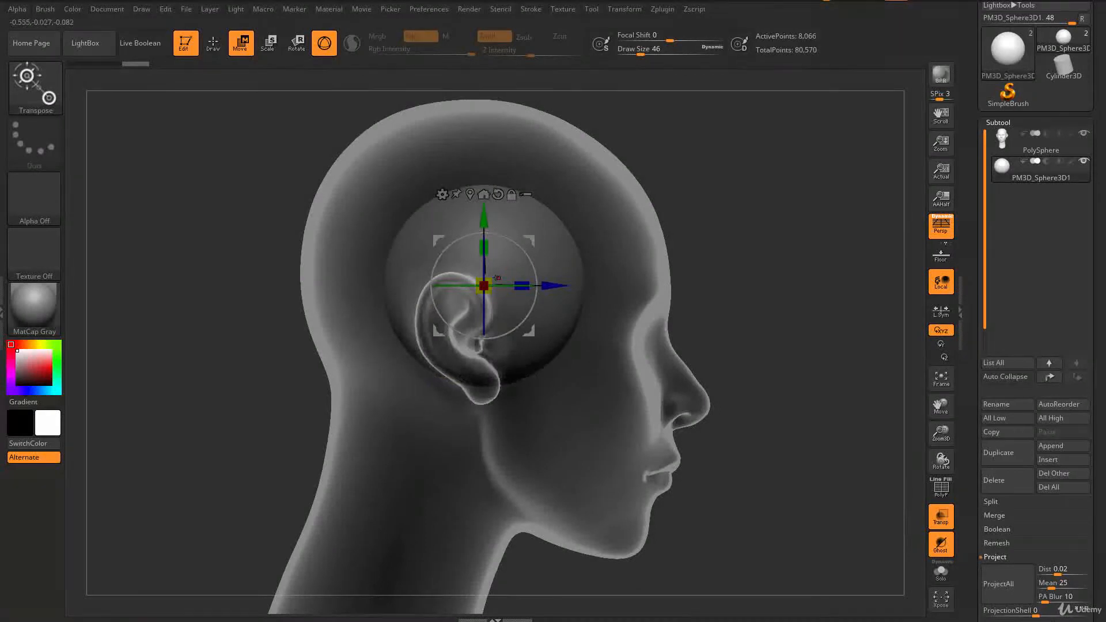
drag(494, 280, 442, 315)
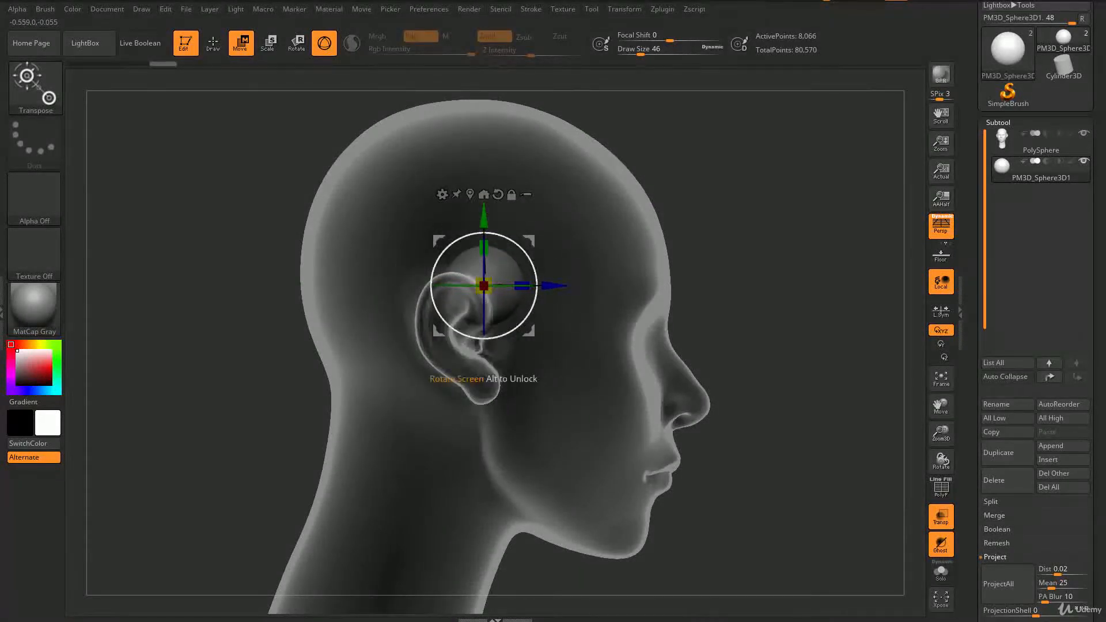
drag(484, 285, 631, 336)
drag(704, 337, 692, 336)
shift+drag(752, 358, 406, 337)
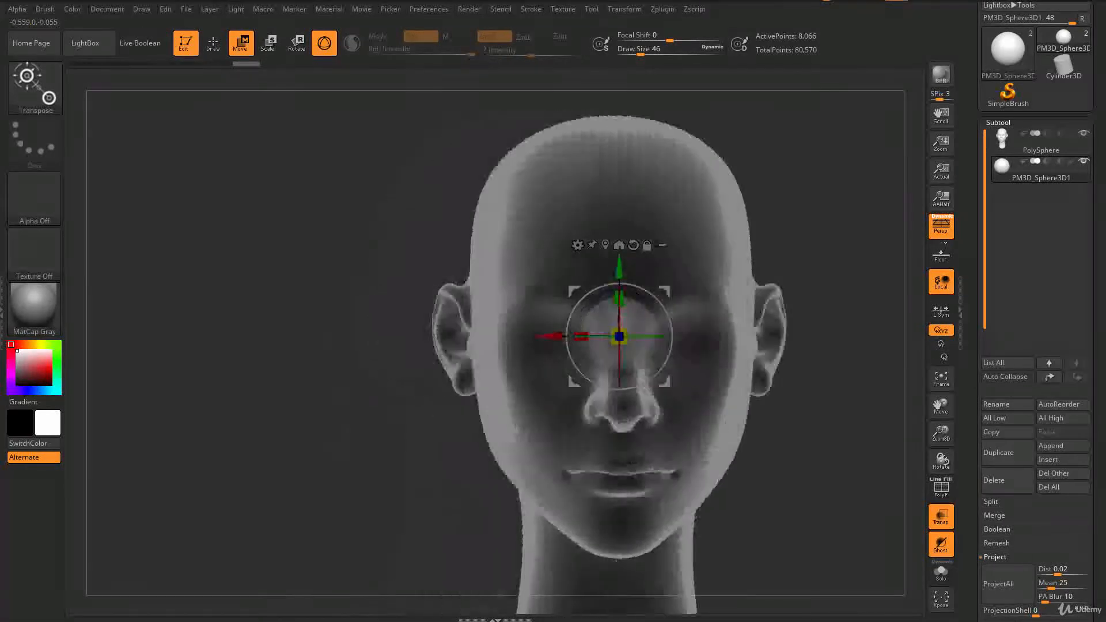
drag(549, 337, 488, 336)
shift+drag(322, 450, 416, 522)
drag(609, 304, 579, 304)
mouse_move(706, 358)
alt+mouse_down()
mouse_move(703, 277)
mouse_move(705, 336)
alt+mouse_up()
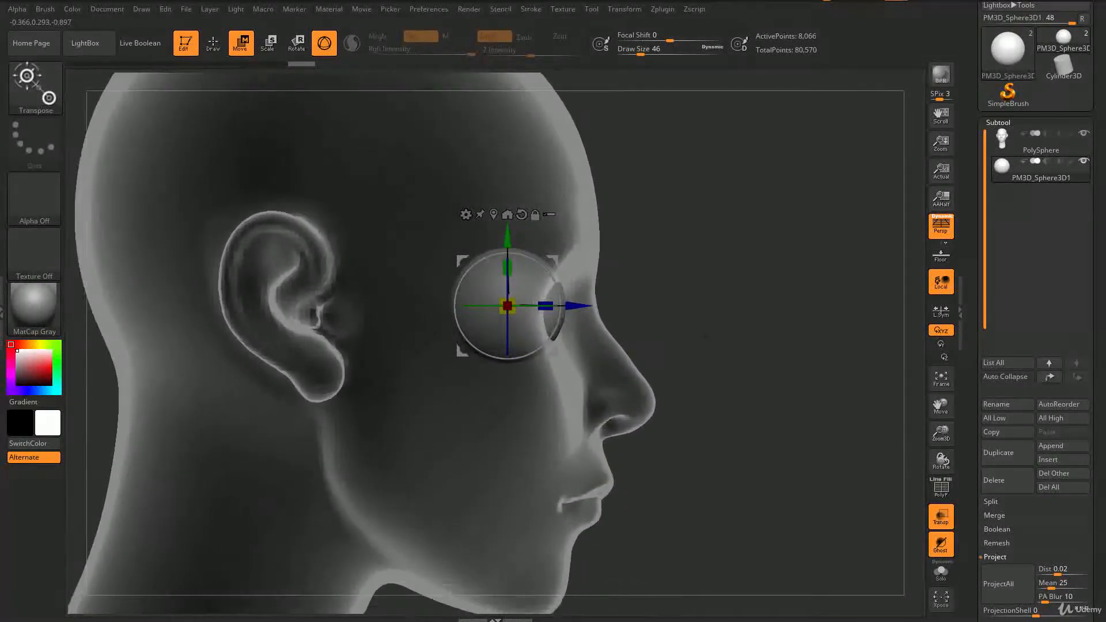
mouse_move(507, 241)
mouse_down()
mouse_move(507, 216)
mouse_move(507, 242)
mouse_up()
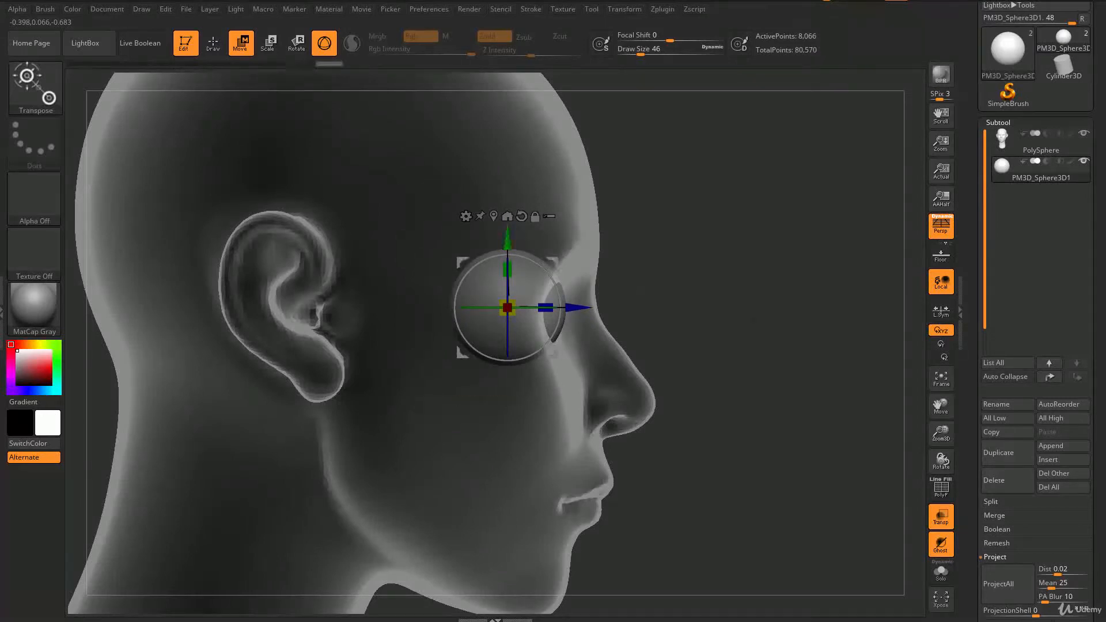
shift+drag(752, 319, 640, 318)
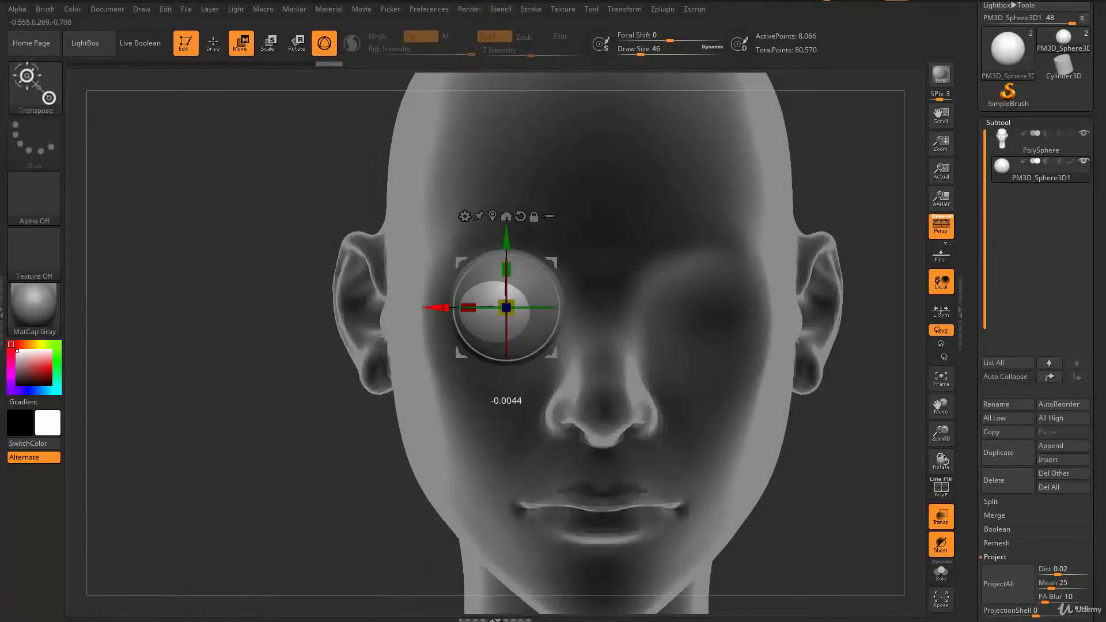
Step: Switch to the Rotate gizmo and rotate the eyeball sphere within the socket
key(r)
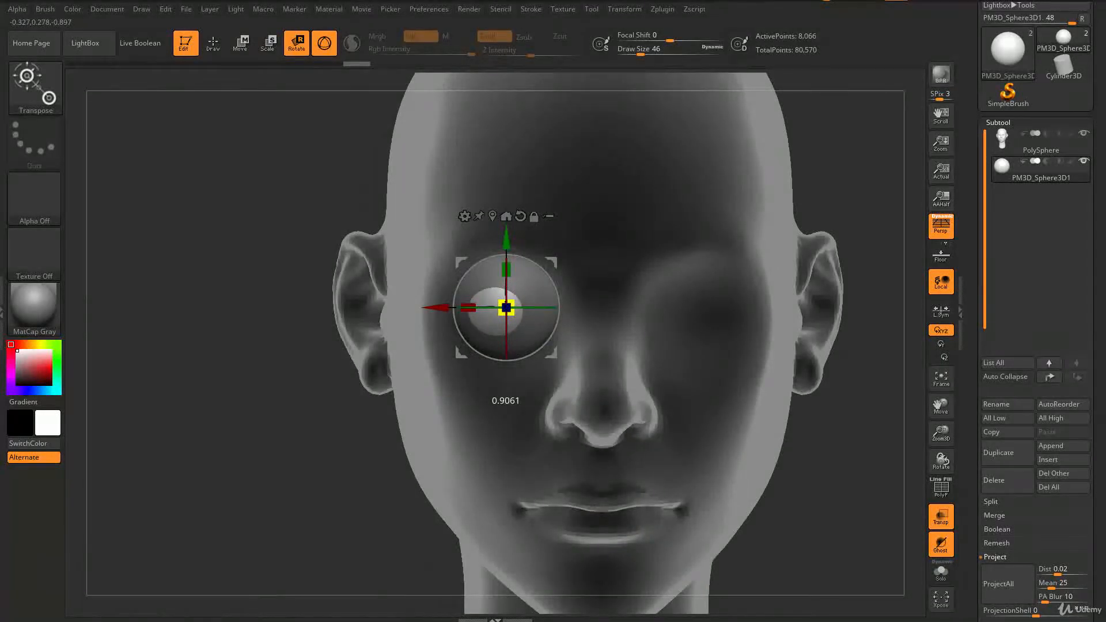
drag(438, 307, 433, 308)
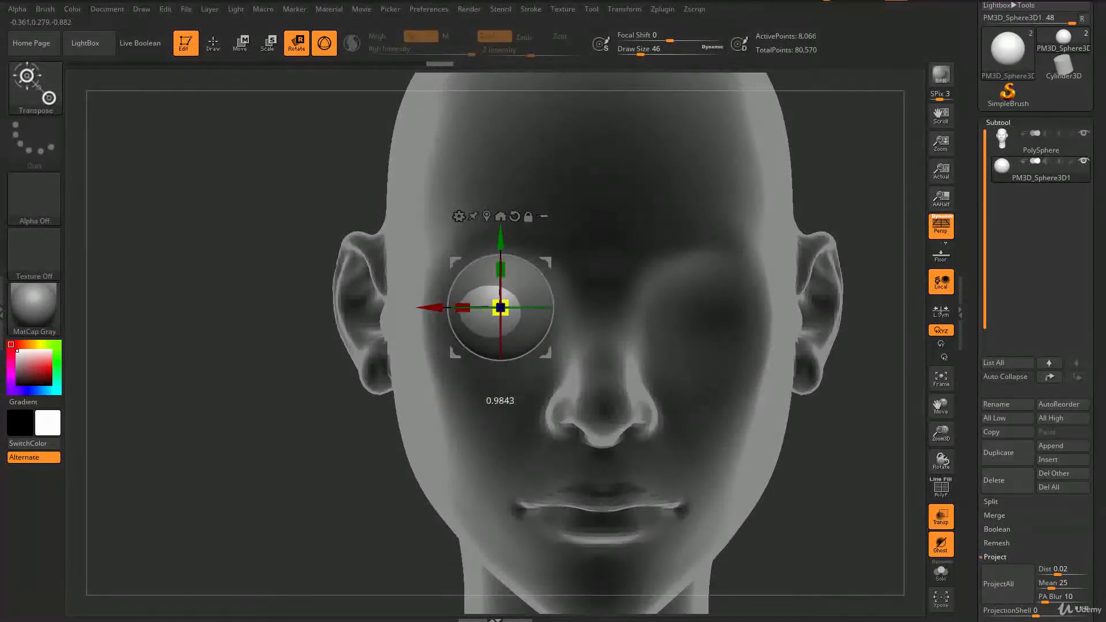
right_drag(501, 308, 427, 314)
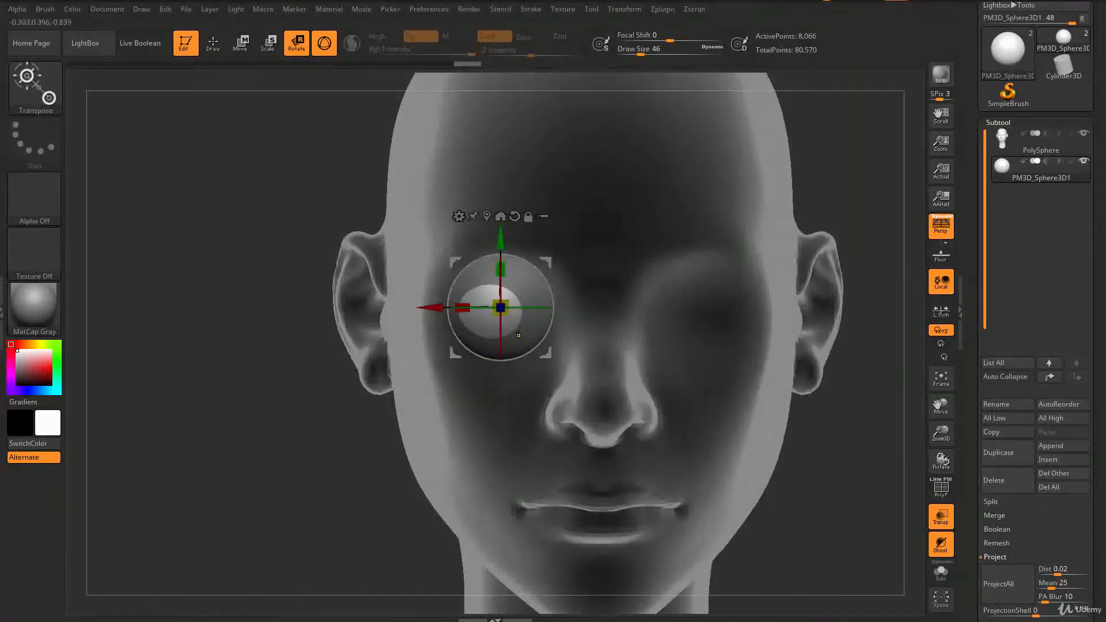
drag(501, 307, 508, 313)
shift+right_drag(507, 312, 386, 342)
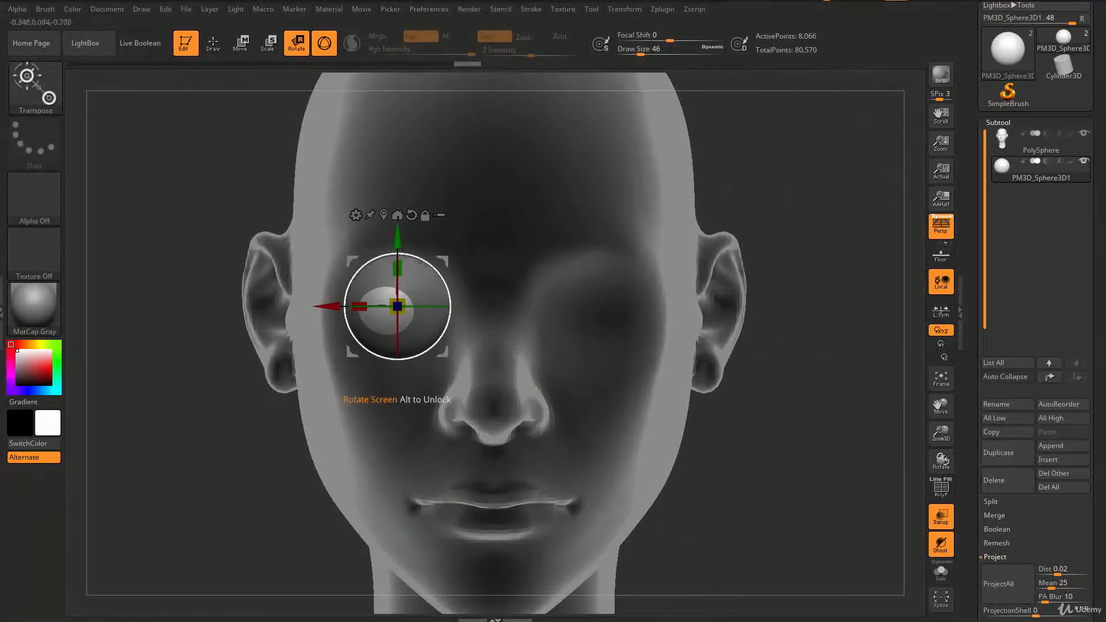
Step: Turn off transparency and open the Modify Topology options under Geometry
click(937, 526)
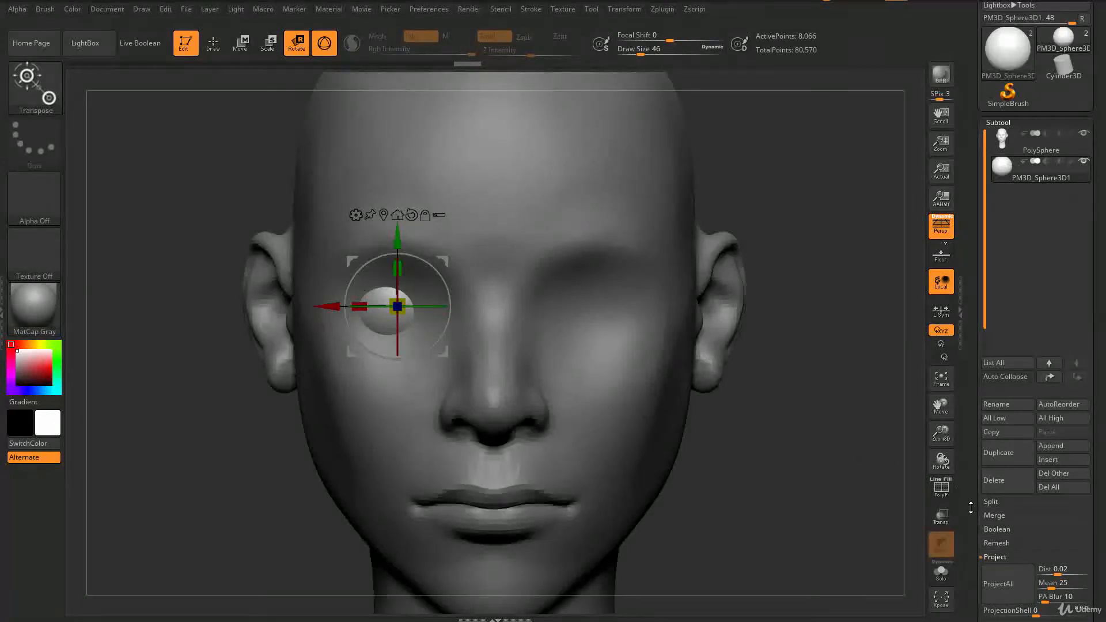
drag(970, 525, 978, 429)
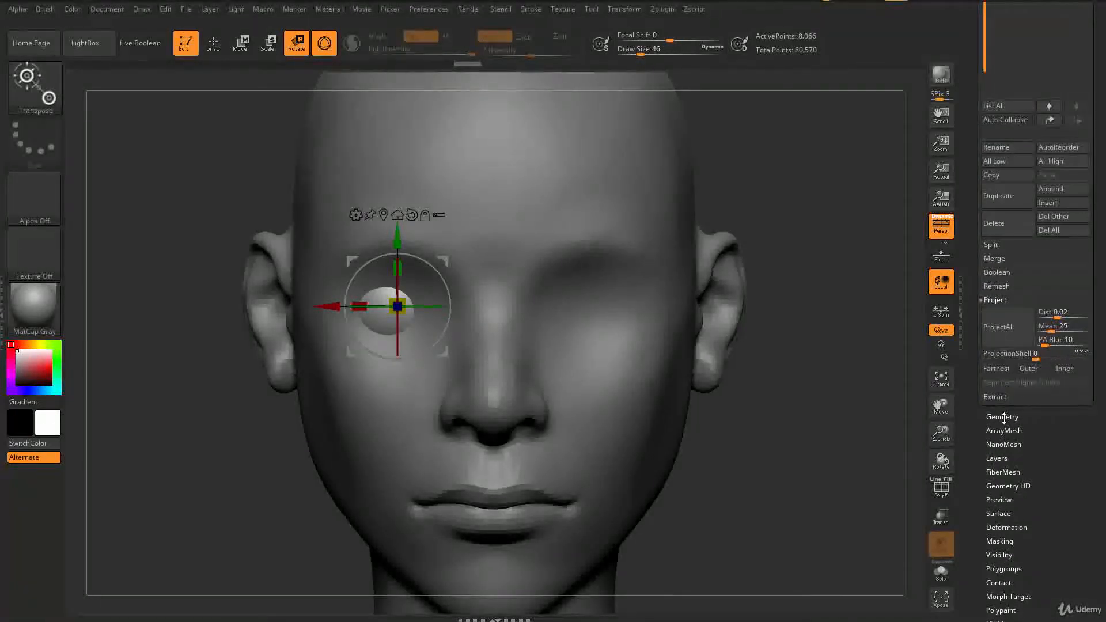
click(1004, 417)
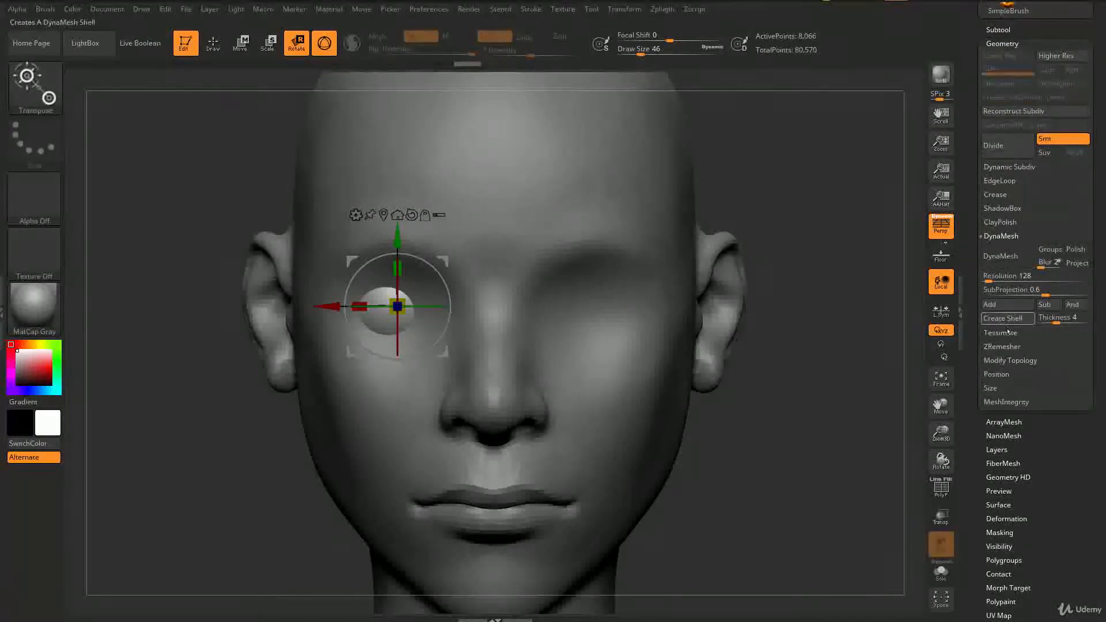
click(1011, 361)
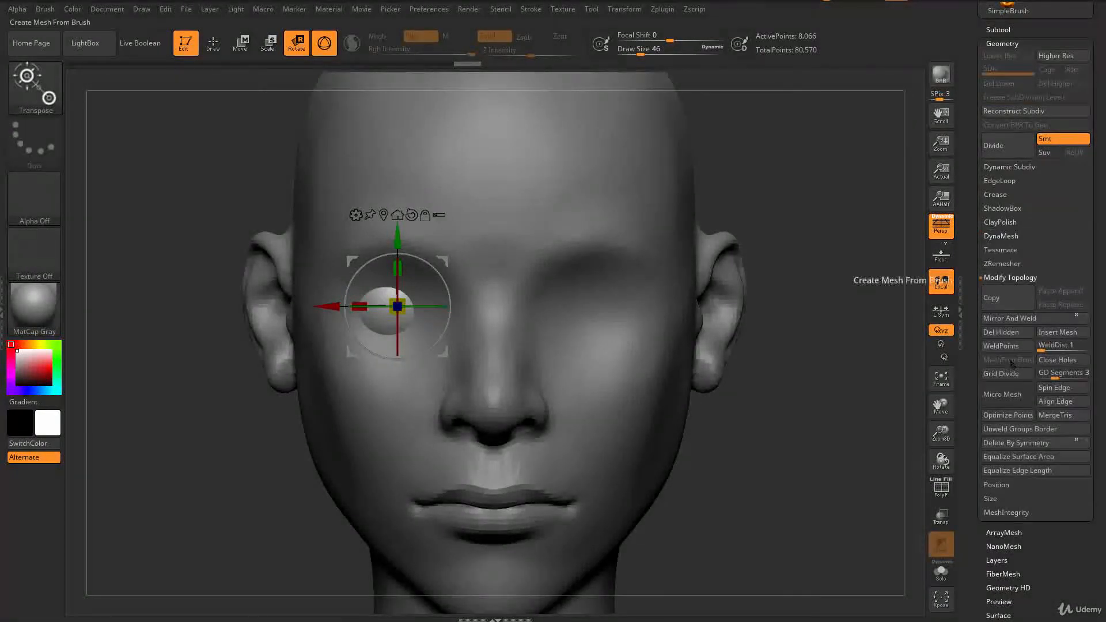
Step: Try Mirror And Weld on the eyeball, then undo it
click(998, 322)
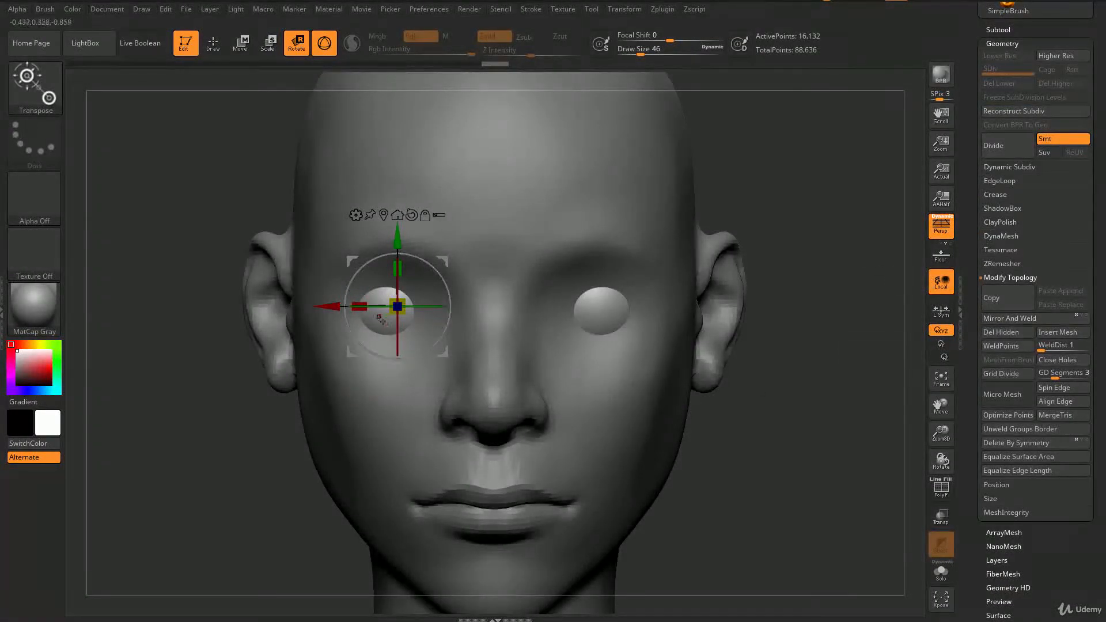
drag(774, 500, 830, 499)
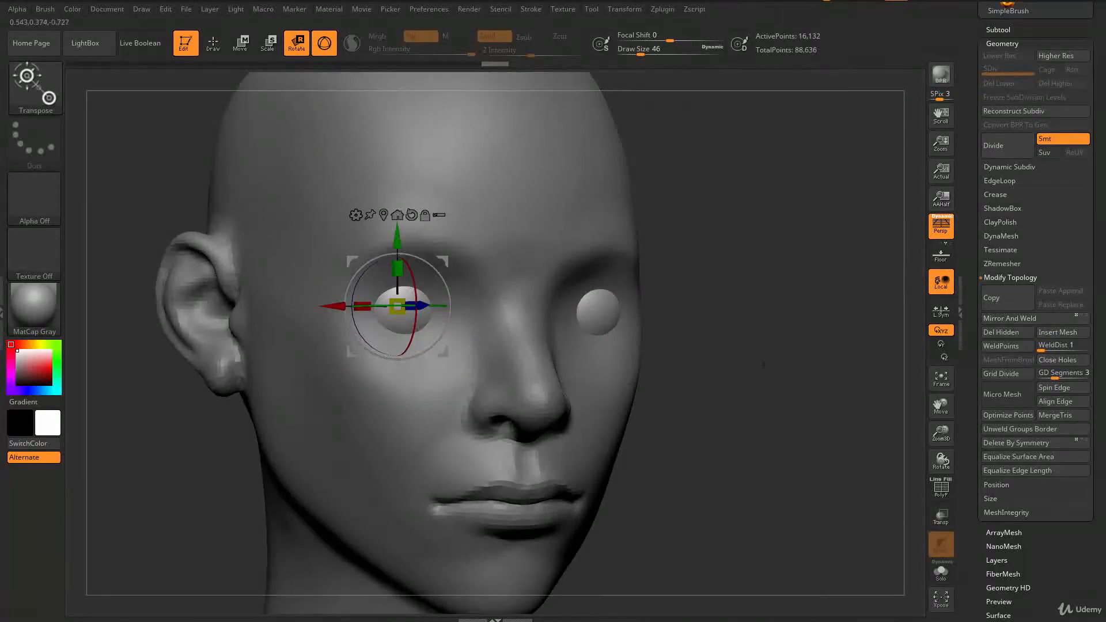
drag(767, 366, 625, 321)
drag(814, 437, 876, 442)
key(ctrl+z)
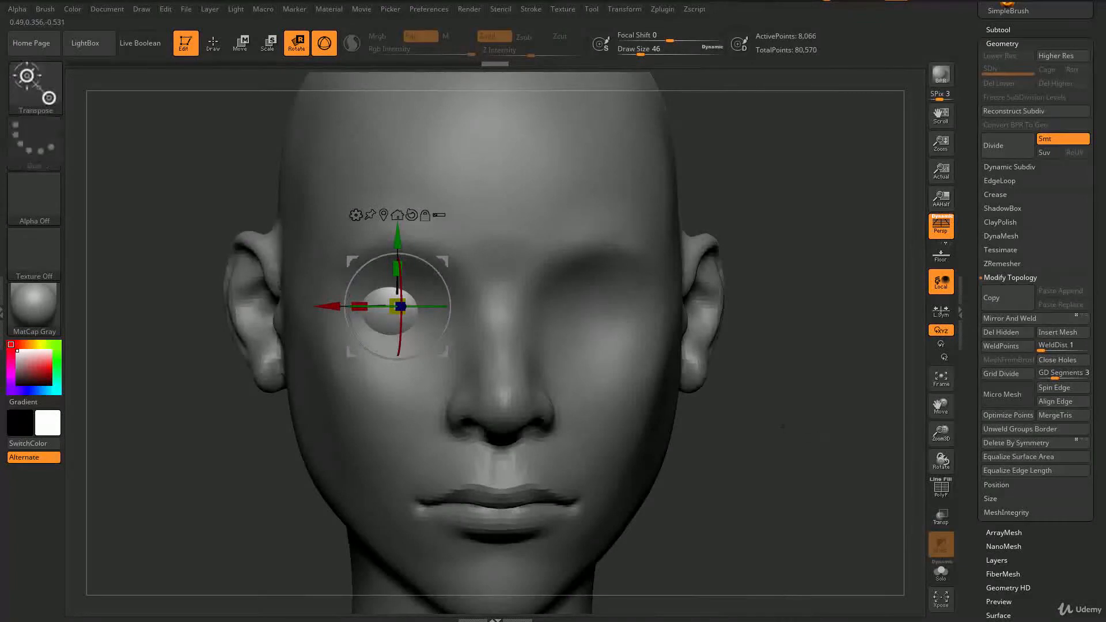
Step: Try flipping the eyeball with the Deformation Mirror option
scroll(972, 494, down, 15)
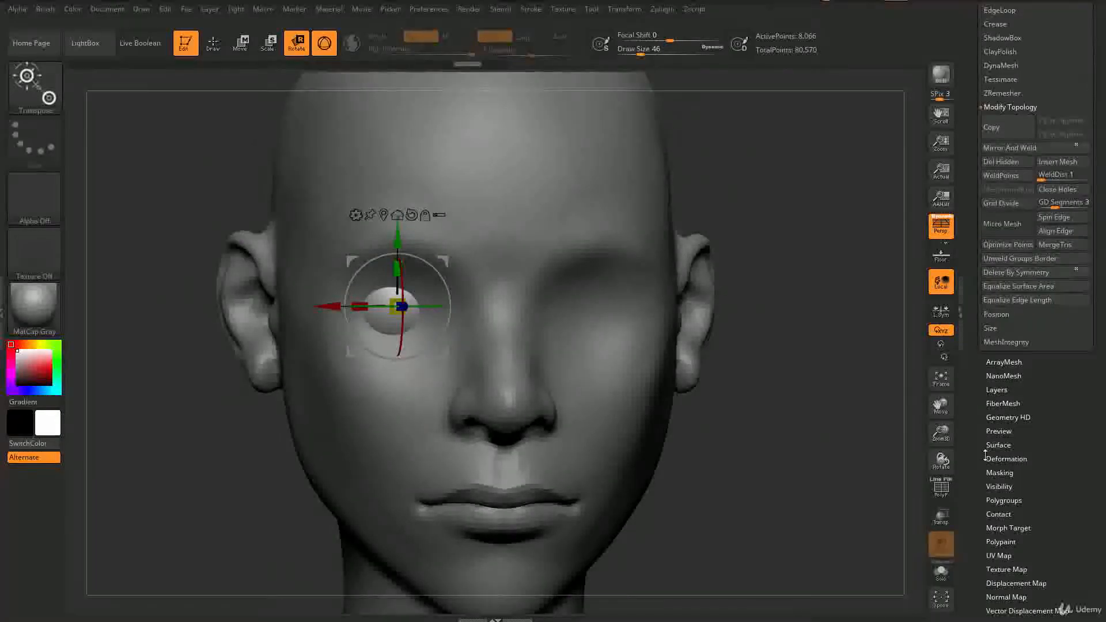
drag(977, 452, 977, 582)
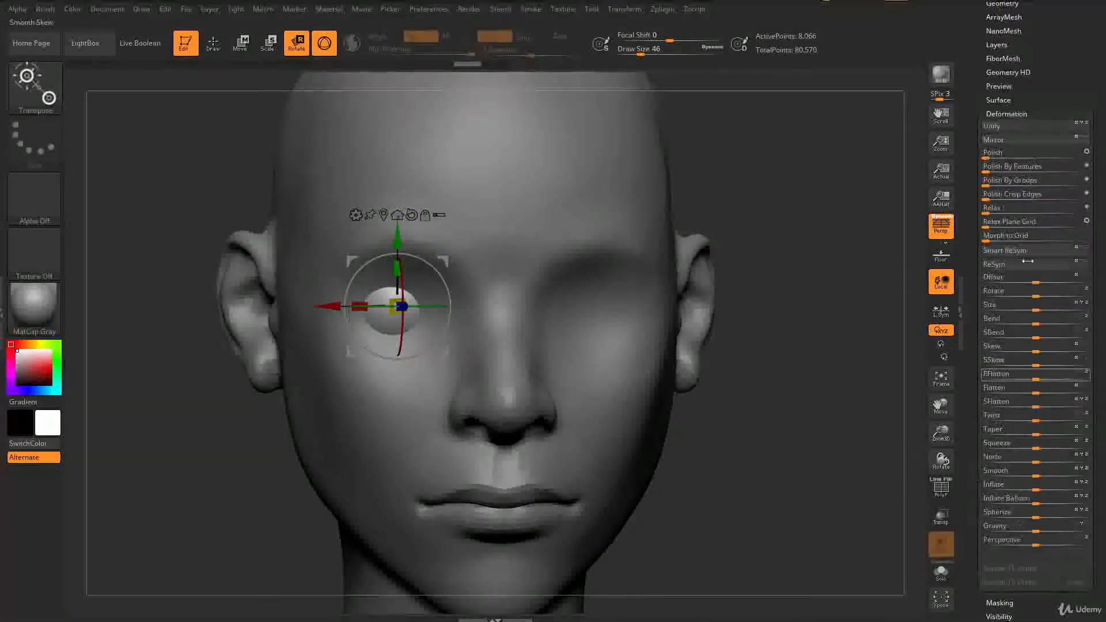
click(1026, 141)
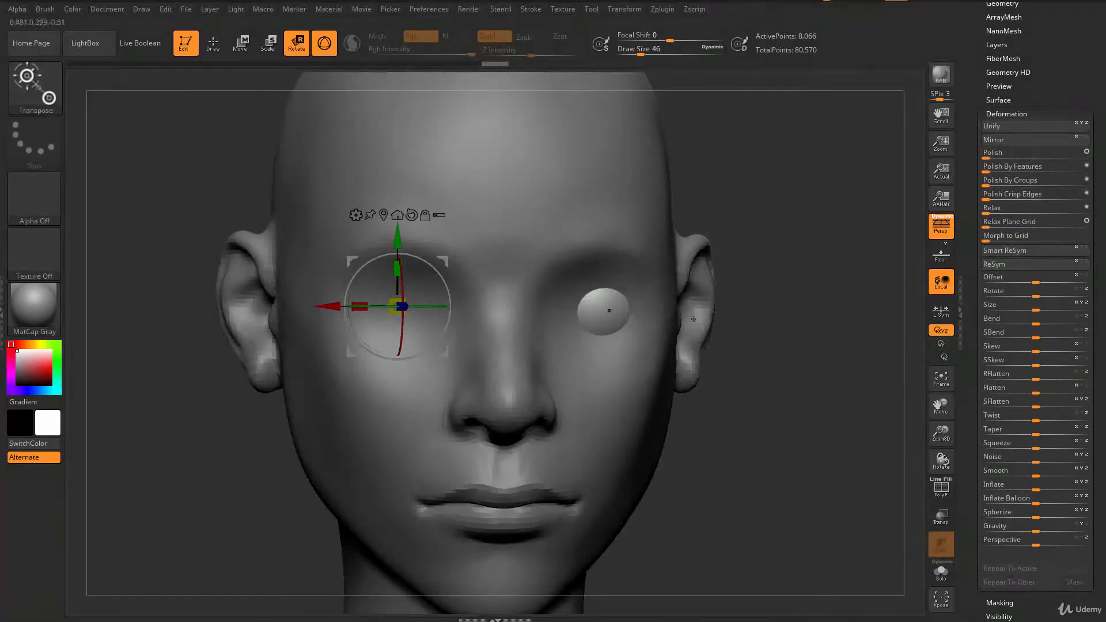
click(993, 139)
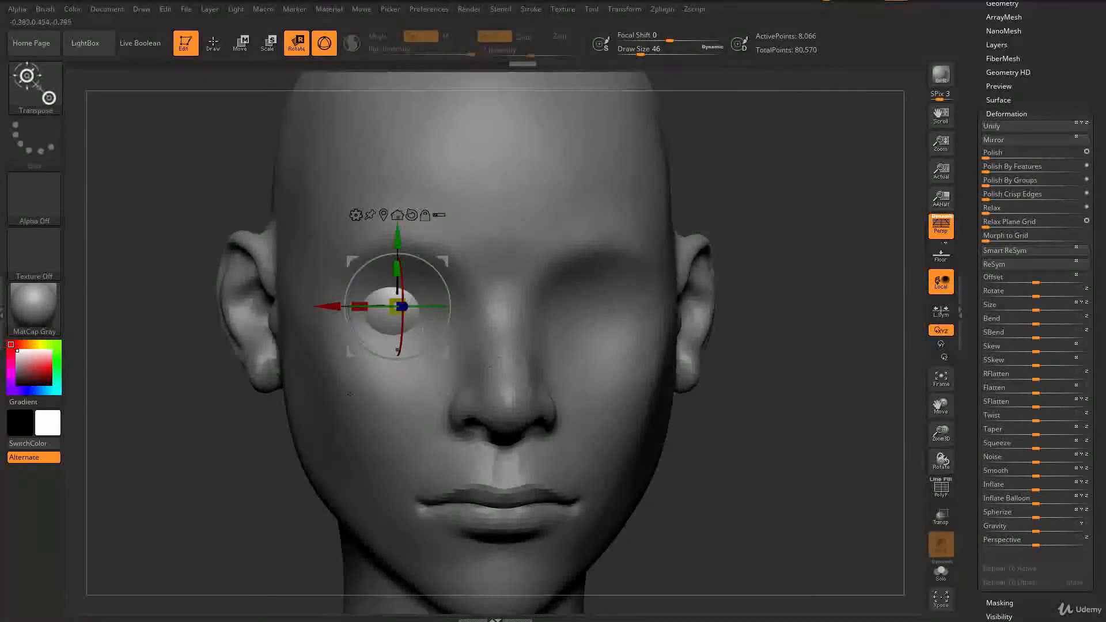
mouse_move(858, 429)
mouse_down()
mouse_move(696, 433)
mouse_move(657, 421)
mouse_move(864, 425)
mouse_up()
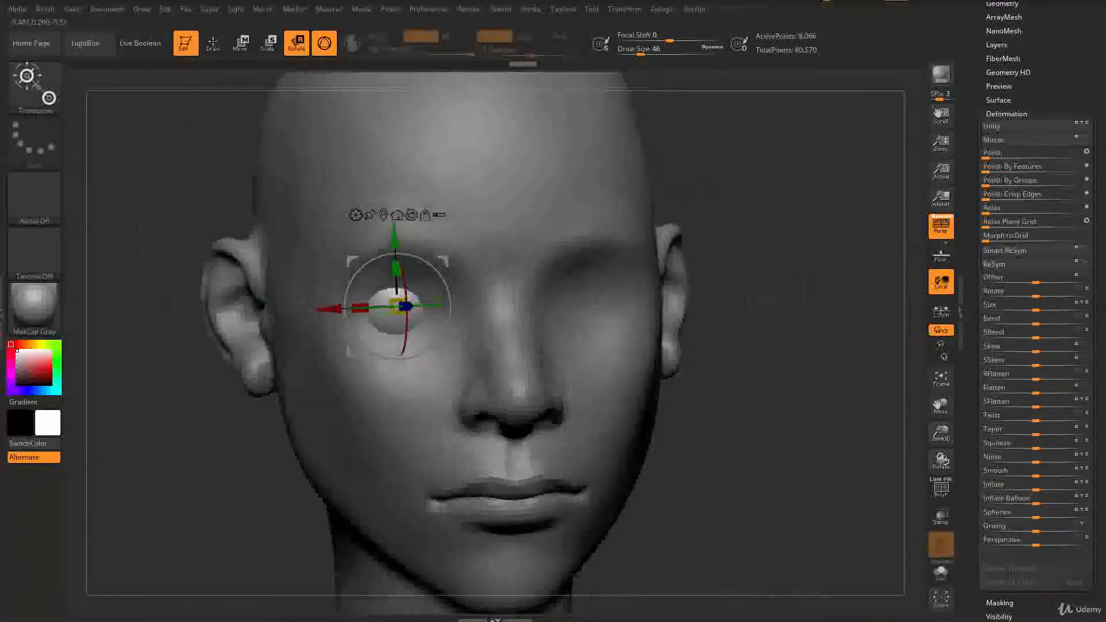
Step: Apply Mirror And Weld from Modify Topology to create the eyeball in the opposite socket
drag(979, 57, 980, 129)
click(1002, 146)
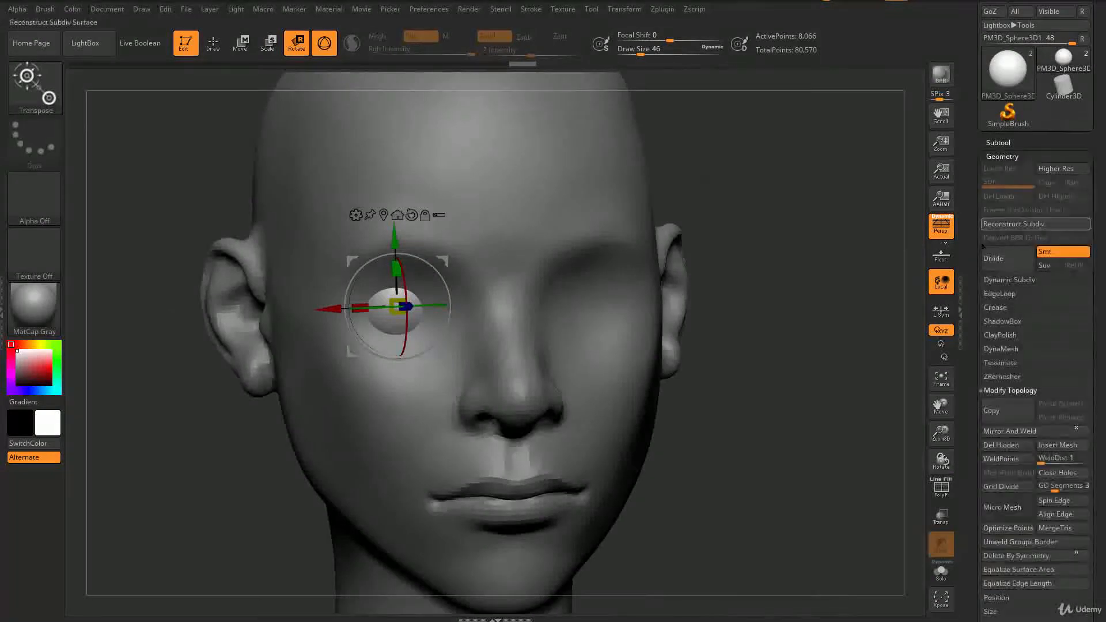
drag(966, 352, 967, 197)
click(1010, 225)
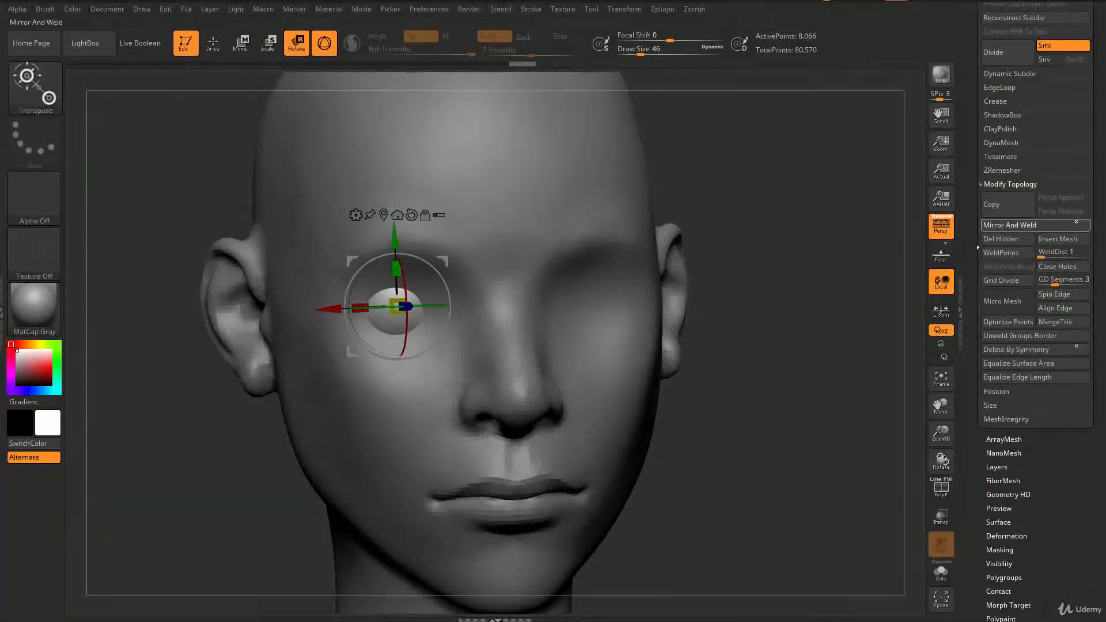
Step: Reposition the mirrored eyeball pair in the sockets with the gizmo and return to Draw mode
mouse_move(835, 394)
mouse_down()
mouse_move(807, 394)
mouse_move(821, 391)
mouse_up()
drag(826, 317, 809, 318)
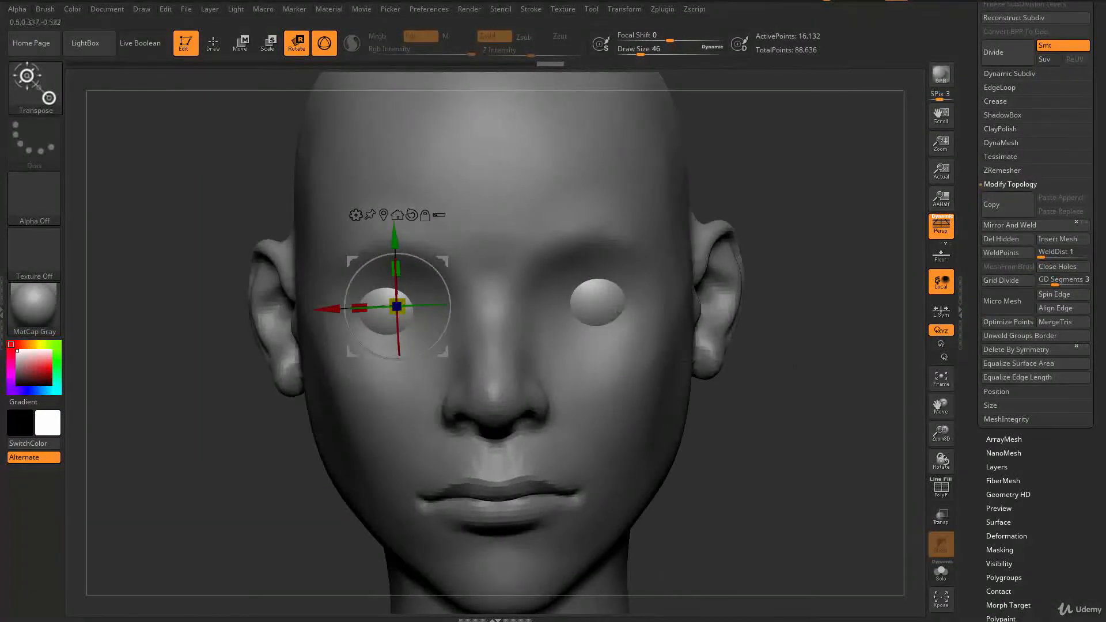
drag(787, 362, 812, 363)
click(215, 43)
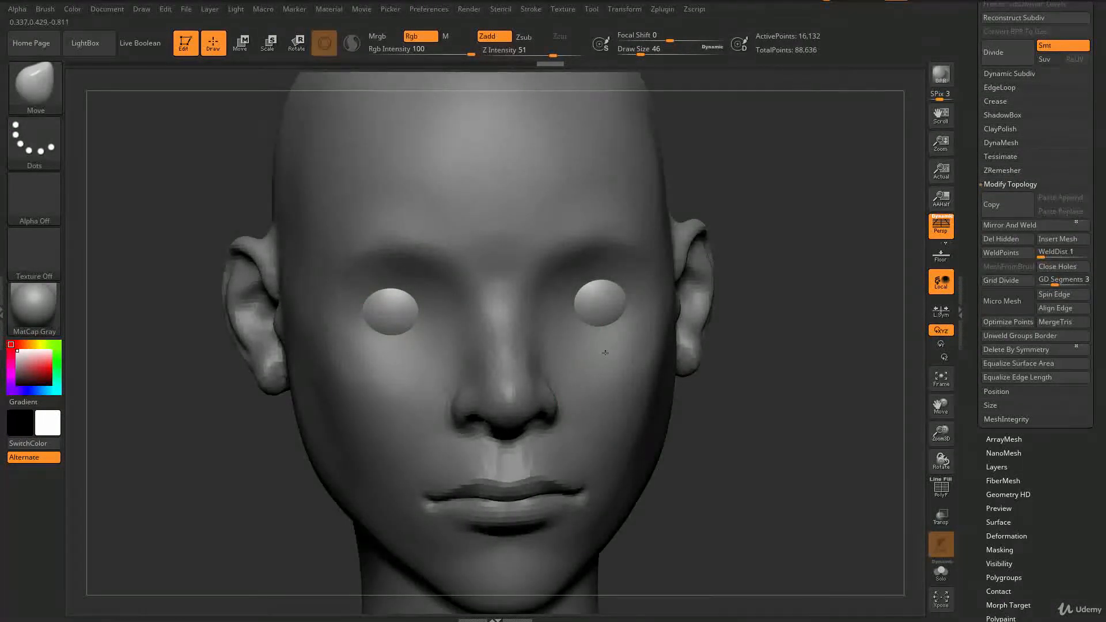
Step: Open the Subtool list and select the head PolySphere subtool
drag(972, 158, 983, 270)
click(1000, 214)
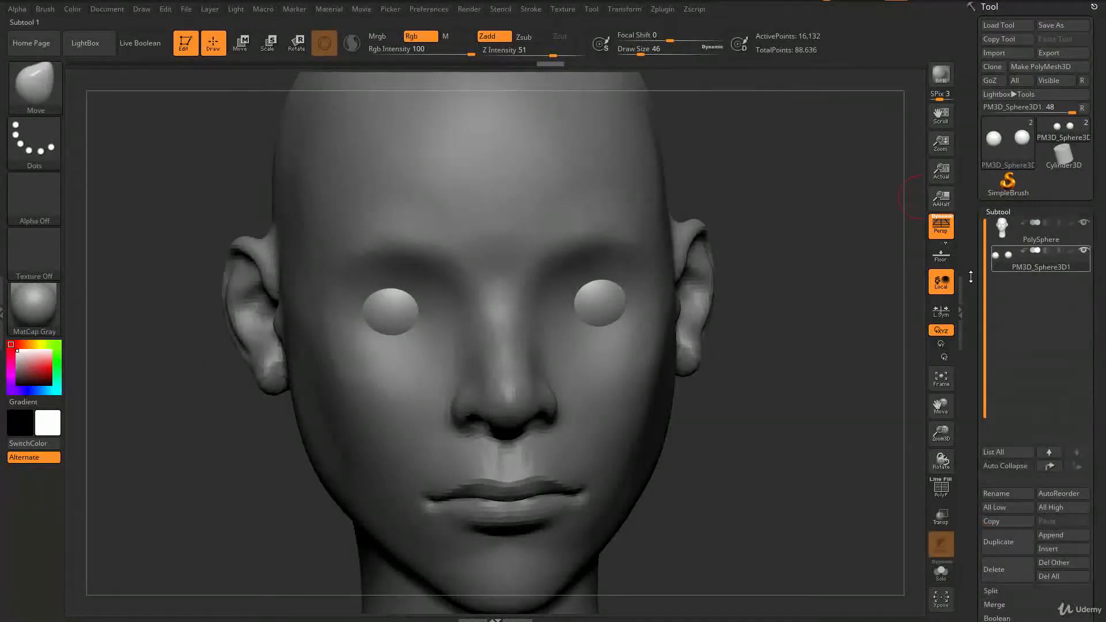
mouse_move(739, 350)
mouse_down()
mouse_move(597, 310)
mouse_move(632, 288)
mouse_up()
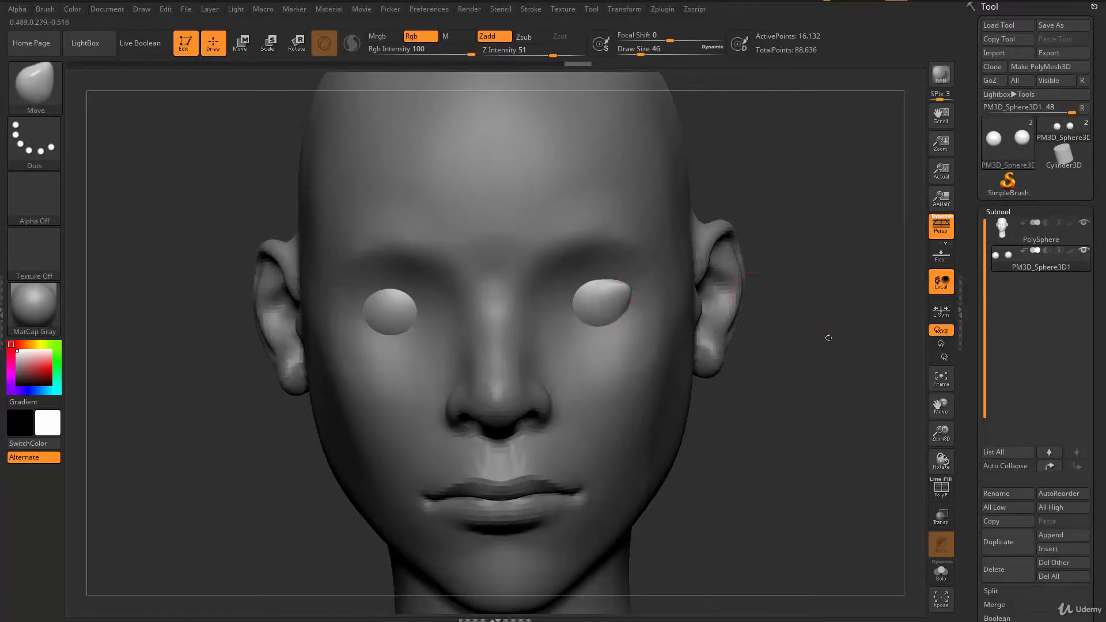
drag(859, 395, 552, 305)
mouse_move(1004, 237)
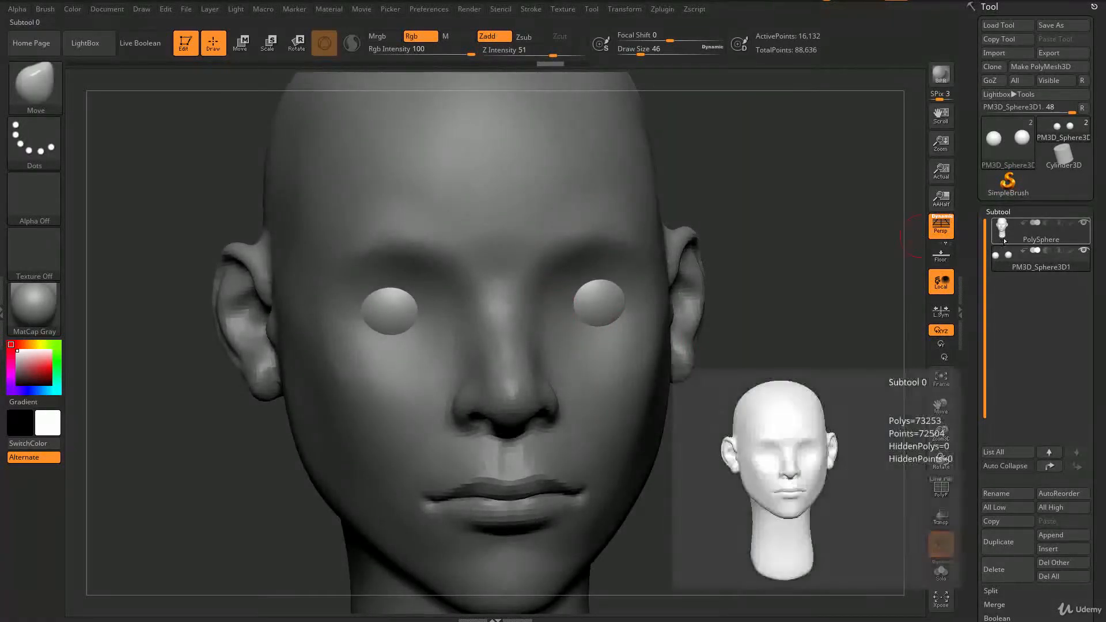
click(1003, 235)
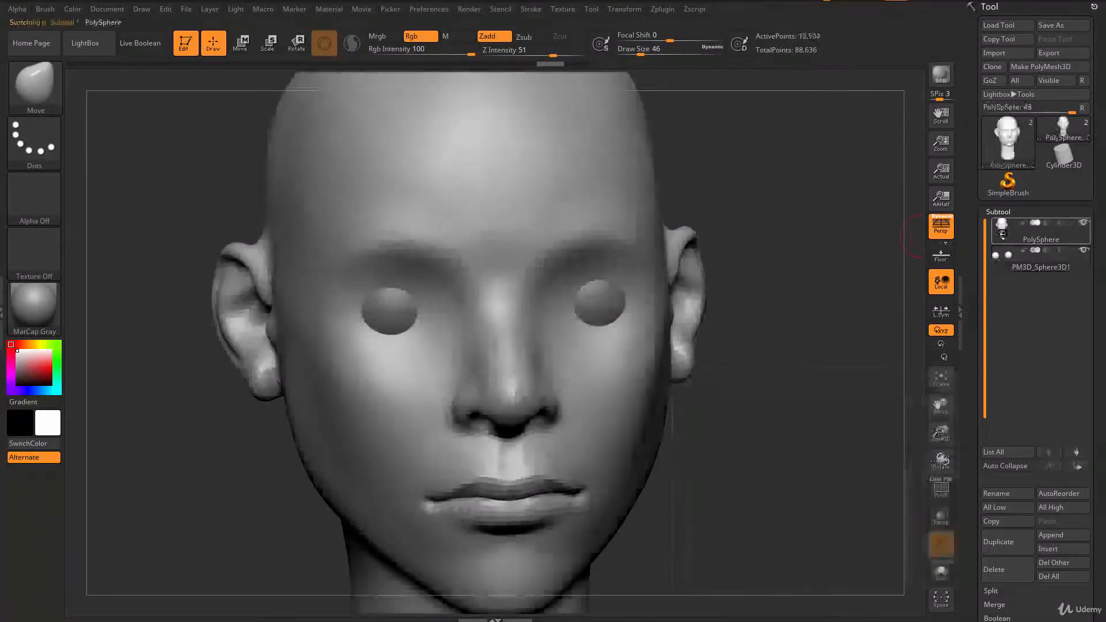
Step: Switch to the DamStandard brush at draw size 80 and carve creases along the upper eyelids
alt+click(606, 317)
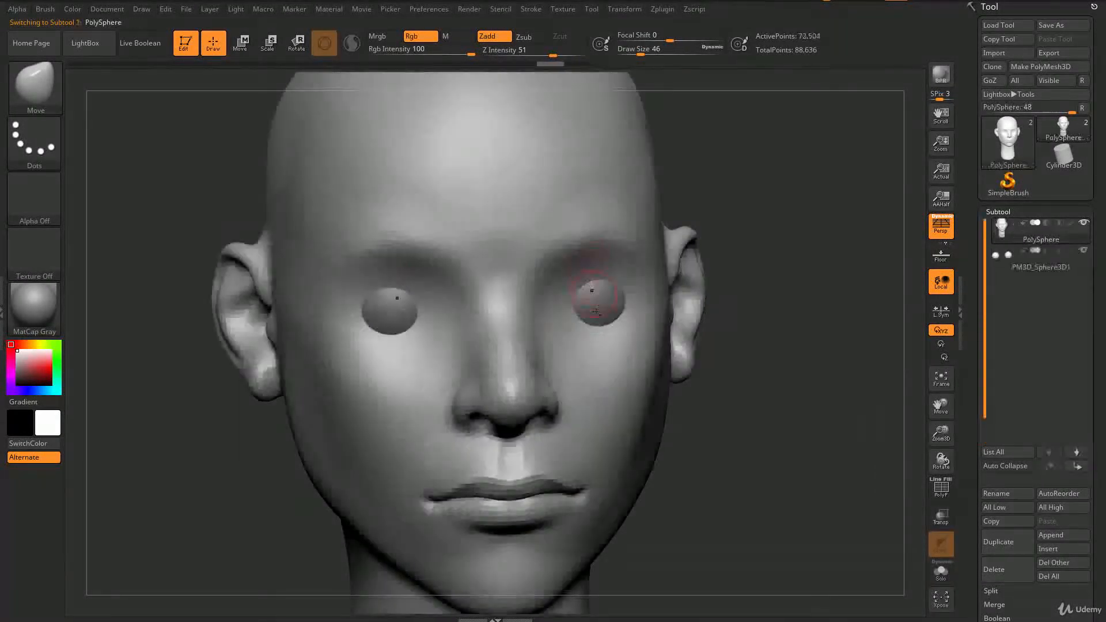
alt+click(603, 243)
mouse_move(759, 455)
alt+mouse_down()
mouse_move(709, 373)
mouse_move(663, 351)
alt+mouse_up()
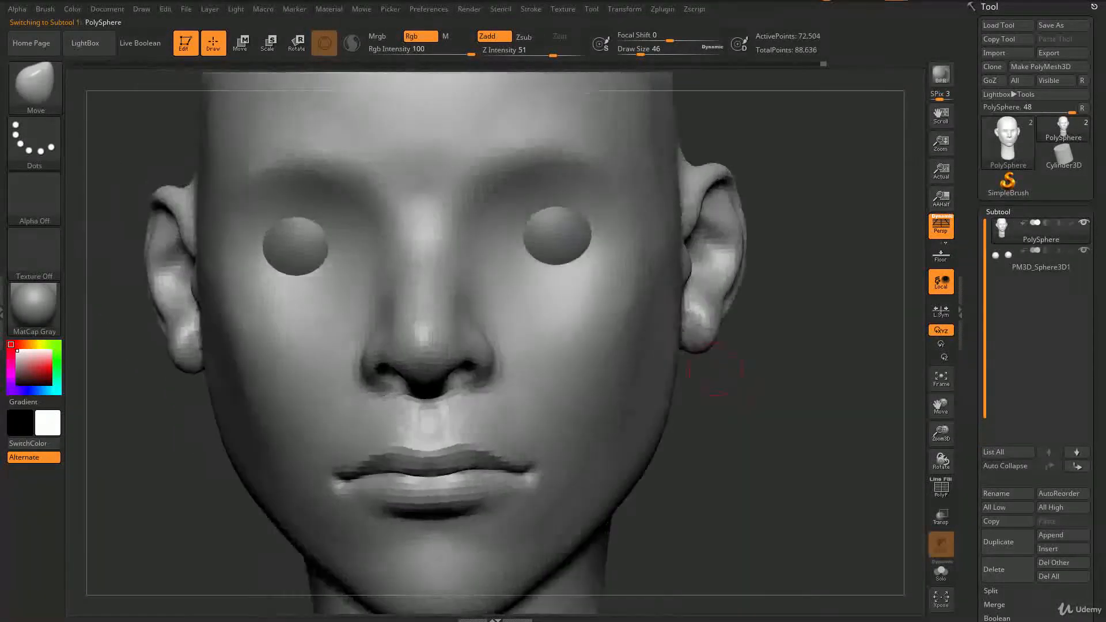
key(s)
drag(552, 244, 558, 244)
key(b)
key(d)
key(s)
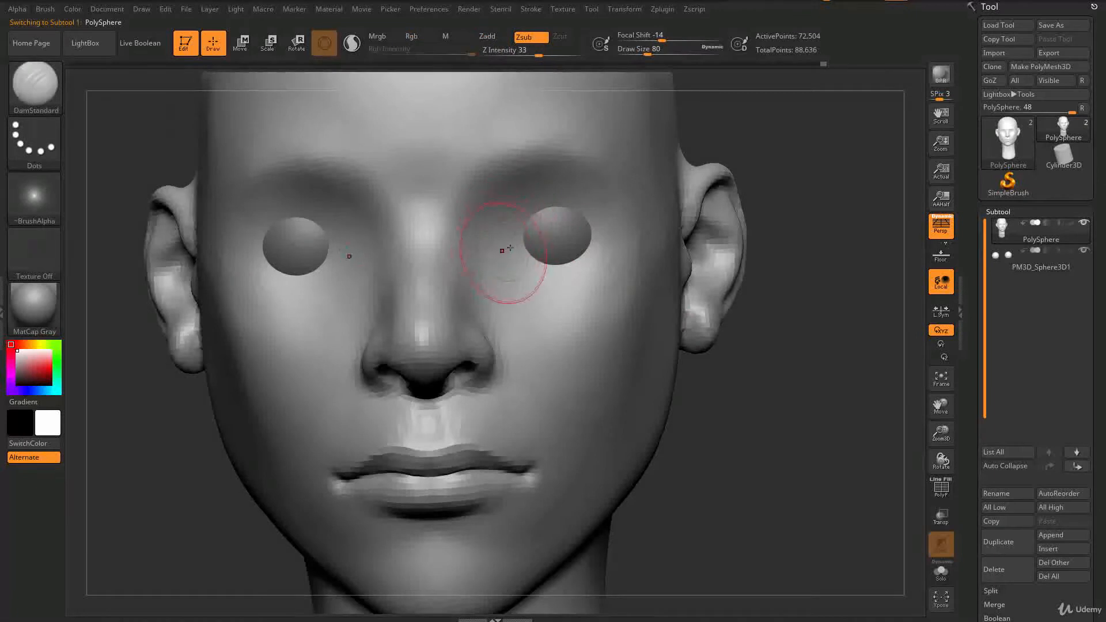
drag(527, 228, 501, 249)
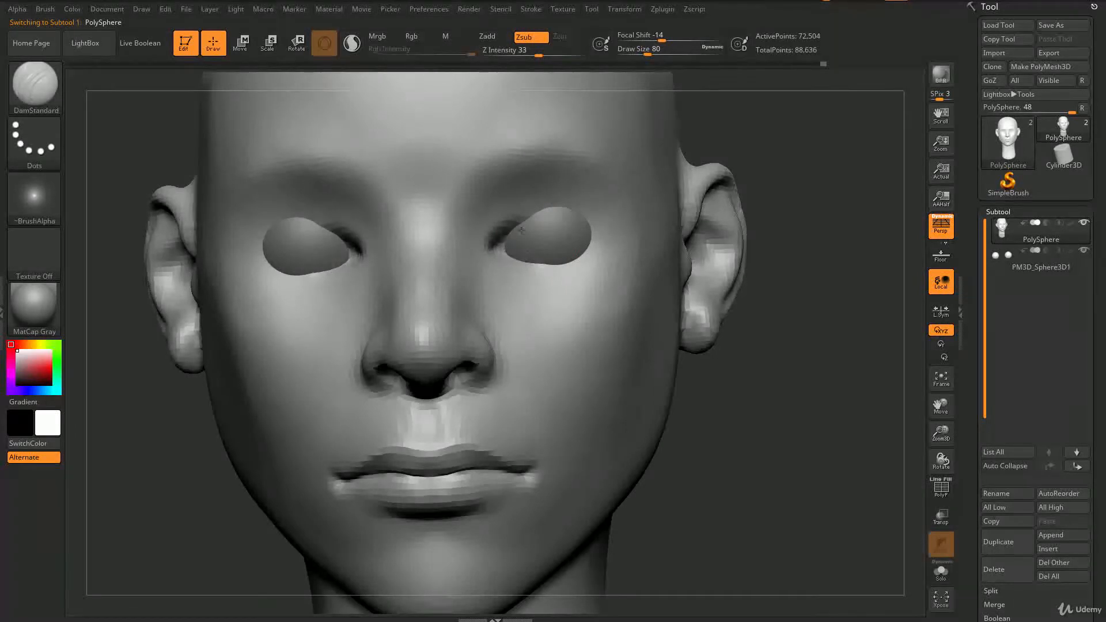
drag(589, 233, 599, 240)
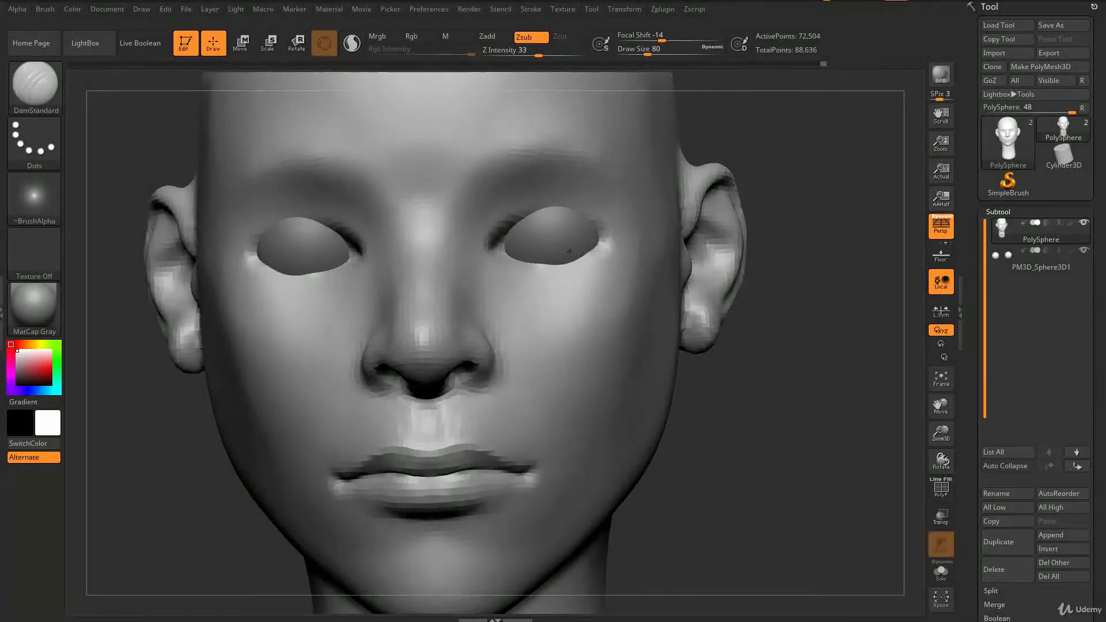
drag(585, 231, 597, 235)
Step: Select the Move brush and push the eyelid edges against the eyeballs from side and lower views
key(f)
drag(303, 366, 262, 381)
mouse_move(262, 380)
right_down()
mouse_move(279, 382)
mouse_move(340, 328)
mouse_move(387, 266)
mouse_move(495, 303)
mouse_move(423, 319)
mouse_move(460, 314)
mouse_move(424, 317)
mouse_move(447, 309)
mouse_move(425, 285)
right_up()
key(b)
key(m)
key(v)
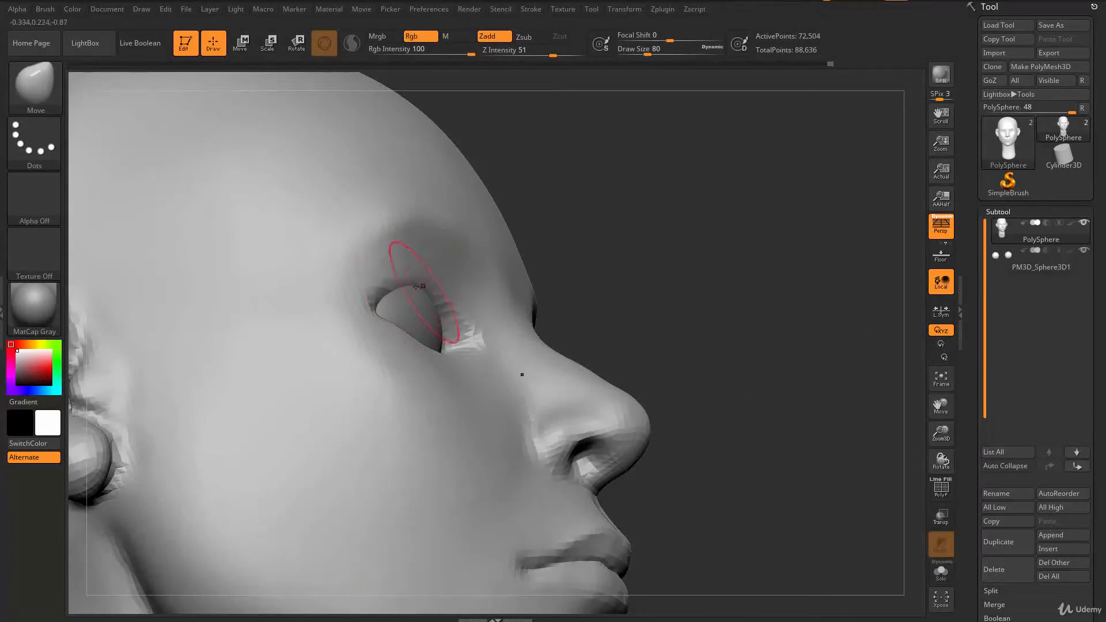
mouse_move(430, 290)
right_down()
mouse_move(433, 379)
mouse_move(408, 334)
mouse_move(451, 318)
mouse_move(446, 296)
mouse_move(462, 328)
mouse_move(449, 368)
mouse_move(303, 407)
mouse_move(267, 396)
mouse_move(600, 370)
mouse_move(620, 330)
right_up()
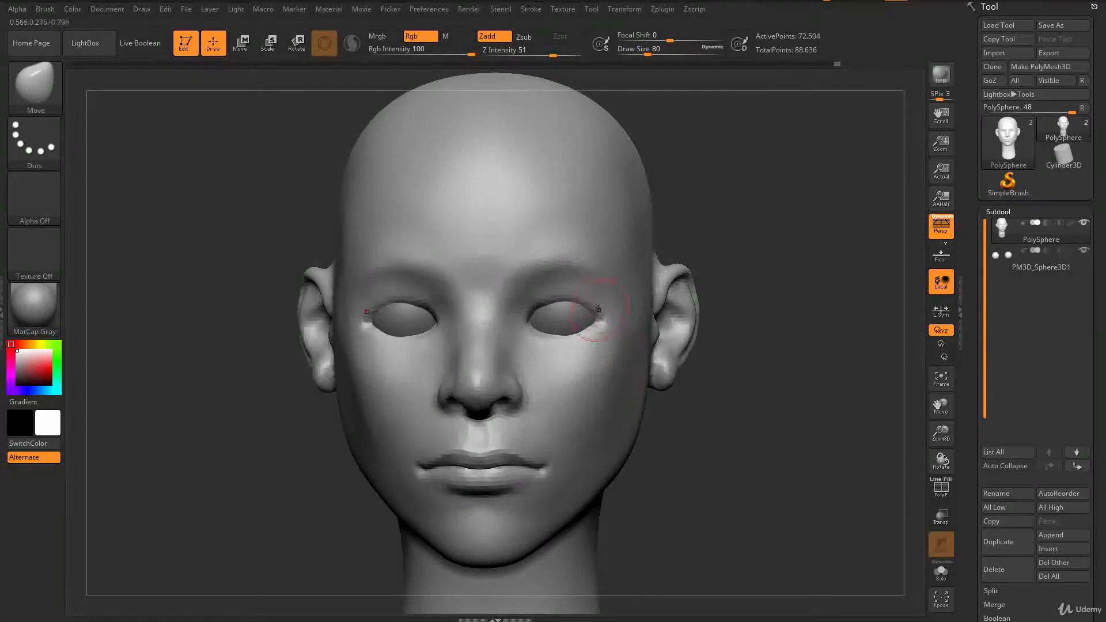
right_drag(773, 477, 729, 381)
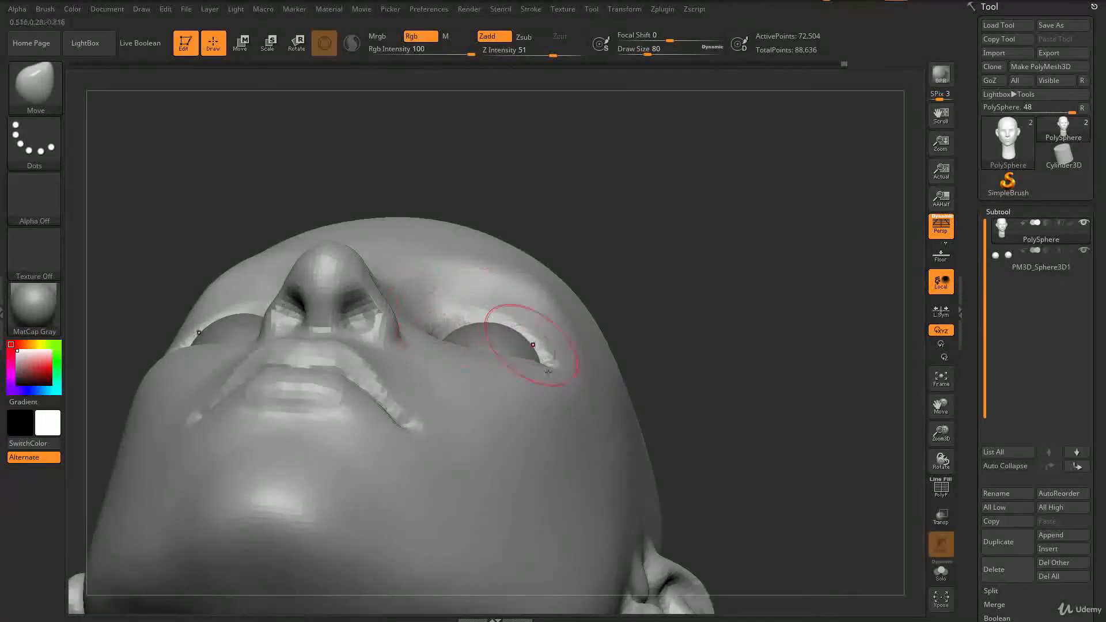
right_drag(762, 322, 771, 357)
mouse_move(753, 462)
mouse_down()
mouse_move(741, 444)
mouse_move(801, 314)
mouse_move(743, 265)
mouse_move(744, 282)
mouse_move(732, 259)
mouse_move(736, 302)
mouse_up()
key(s)
drag(450, 291, 434, 290)
Step: Mask a horizontal guide line across the face at eye level, undoing misplaced mask strokes
key(ctrl)
mouse_move(252, 281)
ctrl+mouse_down()
mouse_move(291, 222)
mouse_move(423, 230)
mouse_move(516, 299)
mouse_move(543, 342)
ctrl+mouse_up()
mouse_move(459, 254)
ctrl+mouse_down()
mouse_move(357, 216)
mouse_move(242, 270)
mouse_move(225, 309)
ctrl+mouse_up()
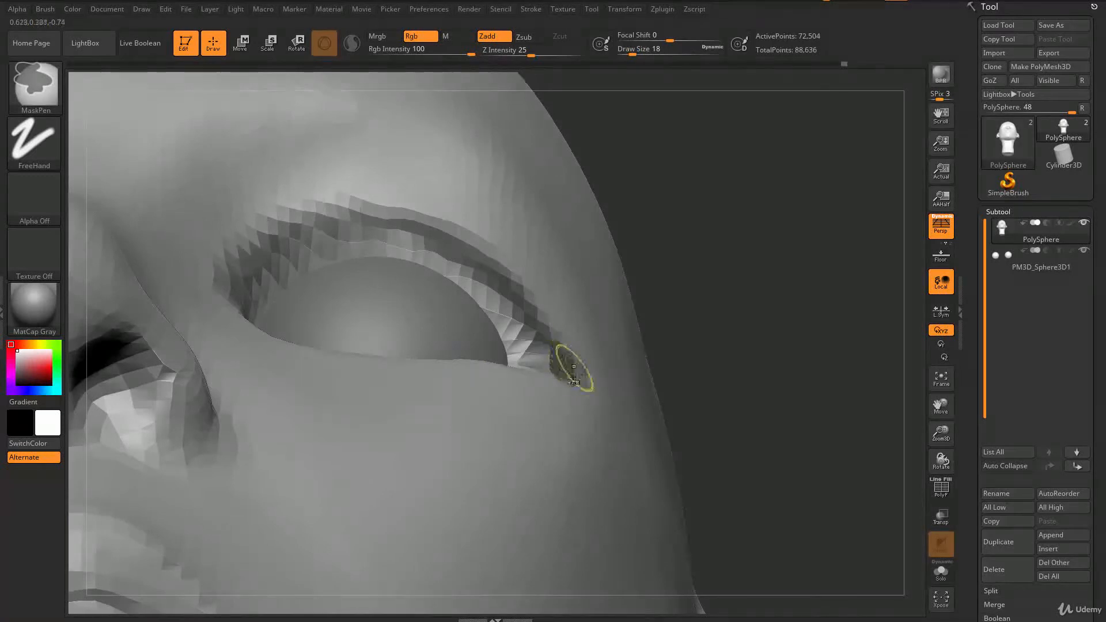
mouse_move(803, 365)
mouse_down()
mouse_move(818, 323)
mouse_move(749, 300)
mouse_up()
ctrl+drag(116, 387, 727, 315)
key(ctrl+z)
ctrl+drag(866, 342, 212, 362)
ctrl+drag(176, 378, 505, 283)
ctrl+drag(851, 202, 851, 202)
ctrl+drag(234, 289, 214, 292)
ctrl+drag(116, 258, 882, 437)
key(ctrl+z)
mouse_move(203, 378)
ctrl+mouse_down()
mouse_move(847, 376)
mouse_move(884, 358)
ctrl+mouse_up()
drag(732, 169, 743, 248)
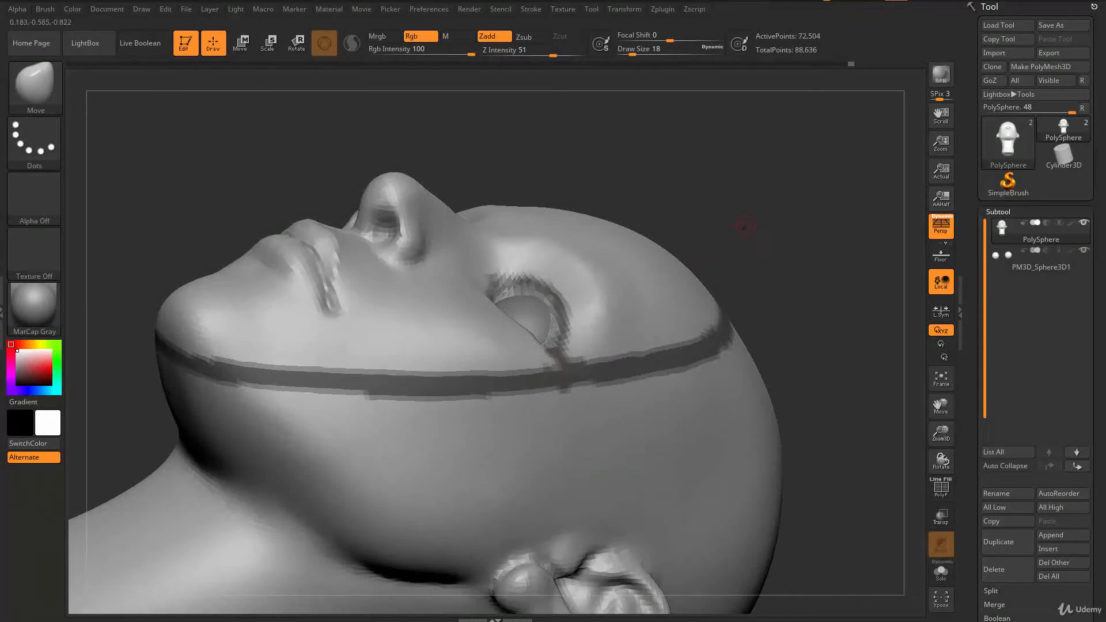
Step: Pull the outer eye corner into place with the Move brush using the mask line as a guide
drag(747, 225, 727, 229)
drag(781, 190, 749, 196)
drag(740, 153, 715, 173)
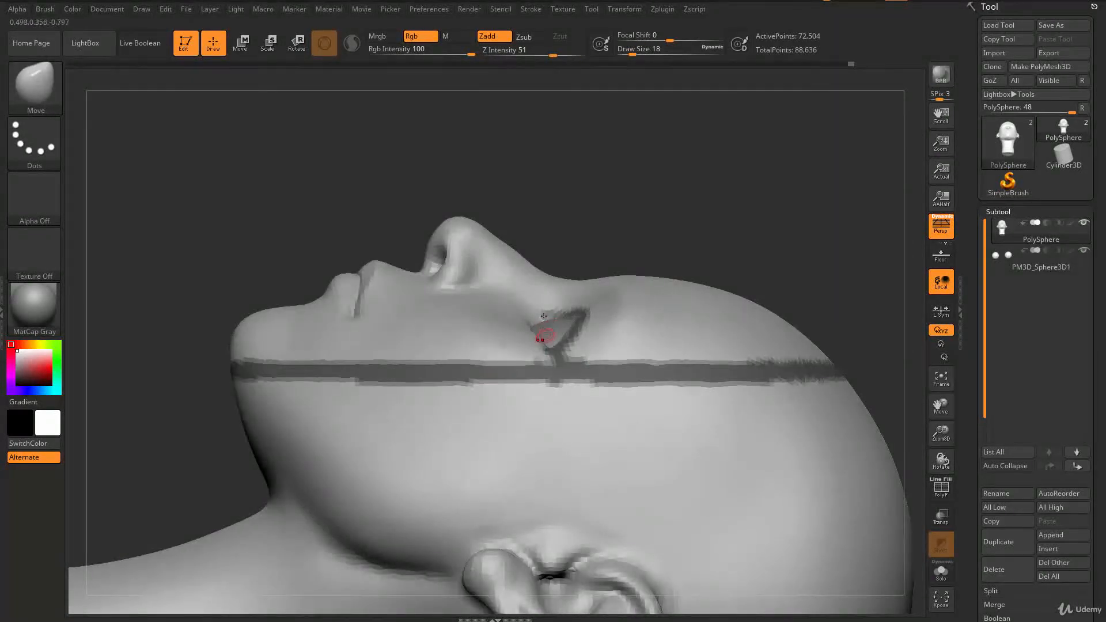
mouse_move(671, 144)
mouse_down()
mouse_move(751, 181)
mouse_move(794, 345)
mouse_up()
mouse_move(795, 410)
alt+mouse_down()
mouse_move(765, 253)
mouse_move(734, 446)
alt+mouse_up()
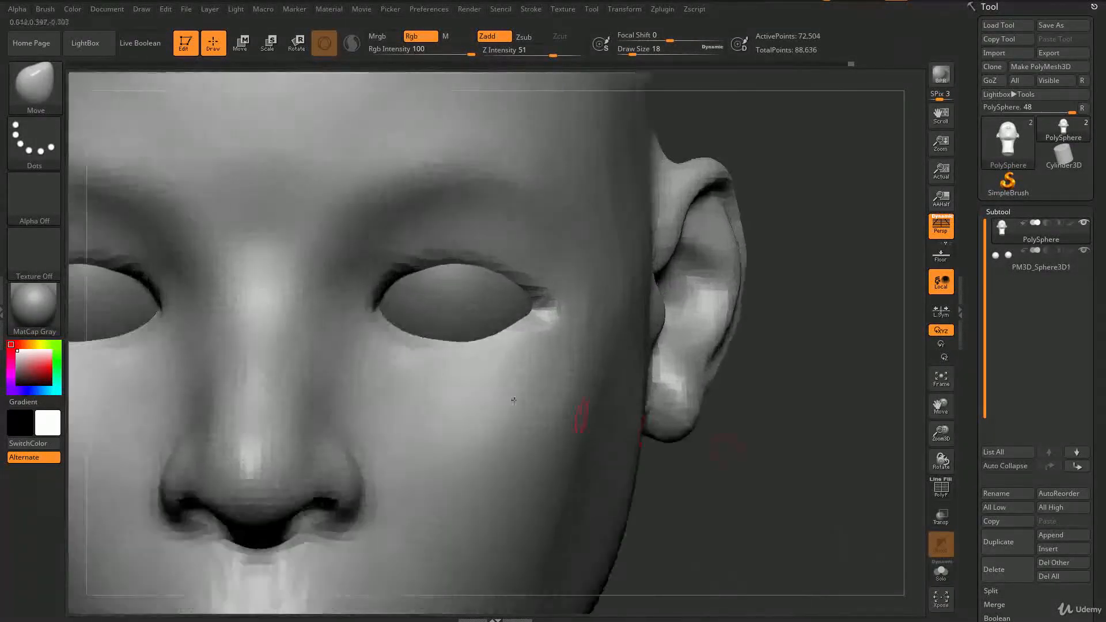
Step: Refine the eyelid shape around the eye with the Move brush at several brush sizes
right_drag(514, 401, 398, 325)
key(s)
drag(395, 326, 412, 333)
right_drag(414, 333, 394, 349)
key(s)
drag(390, 348, 436, 349)
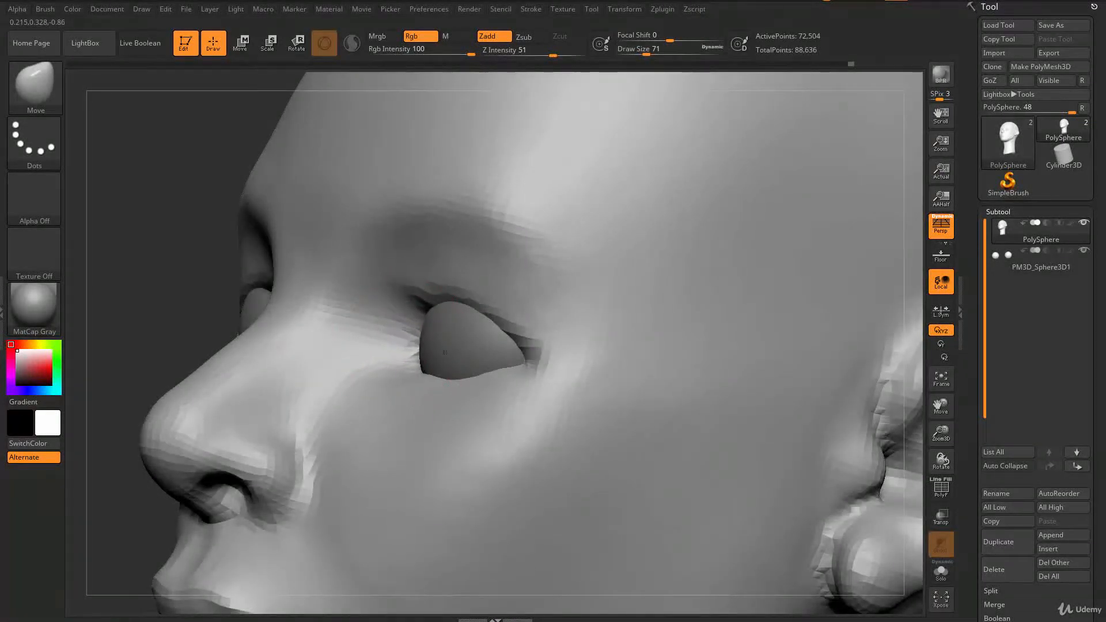
right_drag(452, 355, 513, 374)
shift+drag(504, 373, 489, 370)
right_drag(435, 354, 458, 374)
alt+right_drag(390, 357, 489, 340)
key(s)
drag(476, 352, 470, 355)
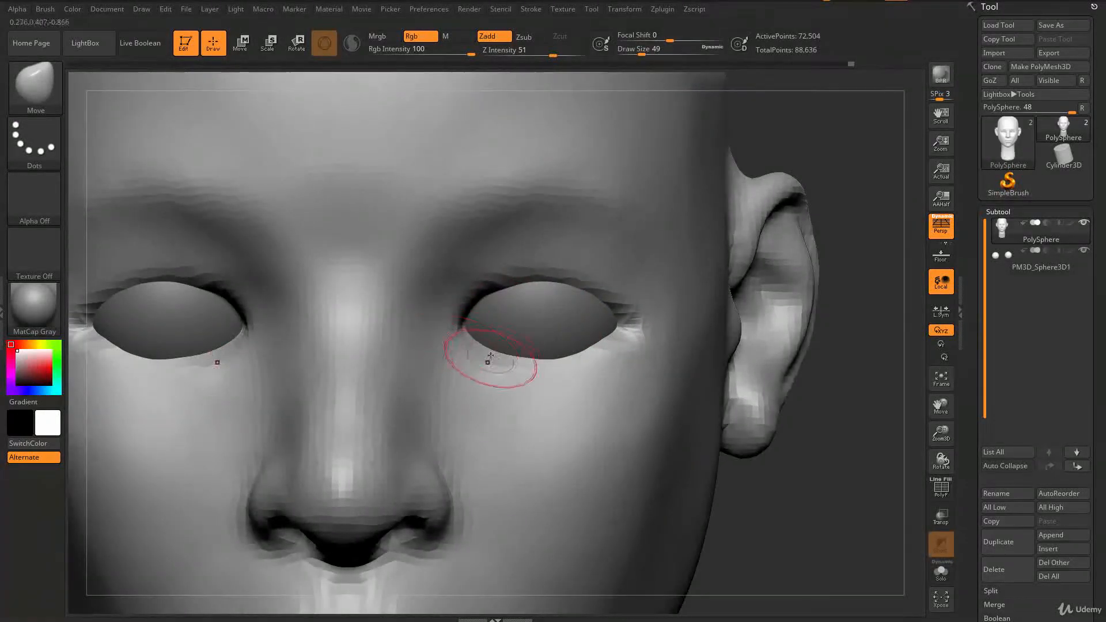
Step: Shape the lower lids and inner eye corners with the Move brush at draw size 51
ctrl+right_drag(561, 357, 275, 247)
mouse_move(331, 423)
right_down()
mouse_move(288, 418)
mouse_move(357, 435)
mouse_move(393, 418)
right_up()
ctrl+right_drag(393, 418, 522, 455)
alt+right_drag(521, 345, 573, 344)
ctrl+right_drag(573, 345, 599, 360)
key(s)
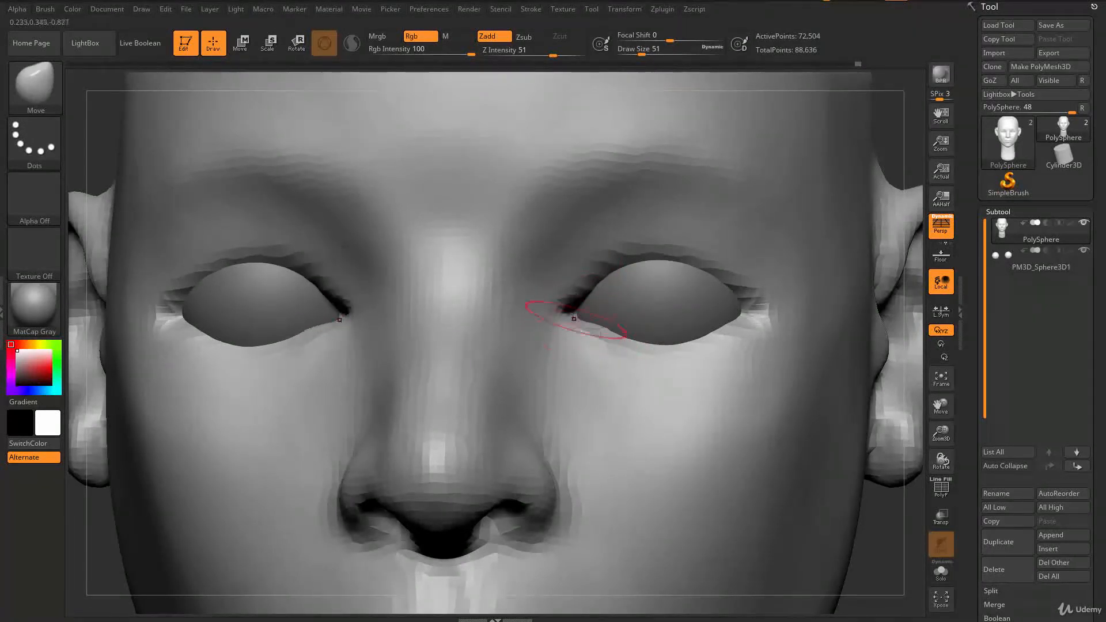
right_drag(575, 309, 648, 338)
drag(664, 344, 667, 338)
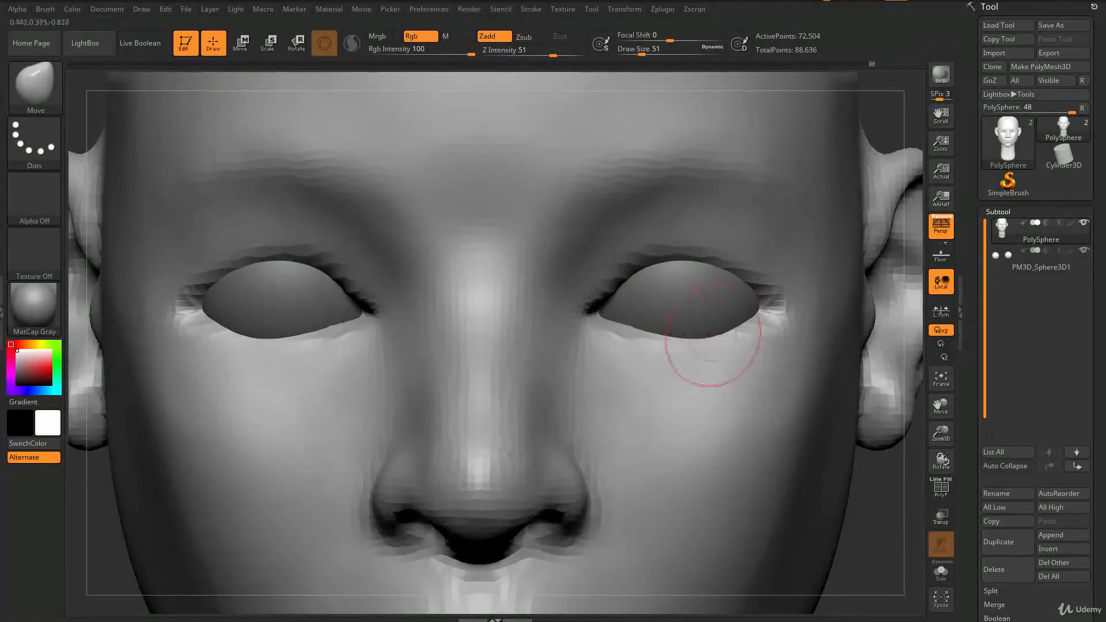
Step: Lift the upper eyelids with the Move brush and smooth the skin around the eyes
mouse_move(679, 334)
right_down()
mouse_move(720, 262)
mouse_move(656, 272)
right_up()
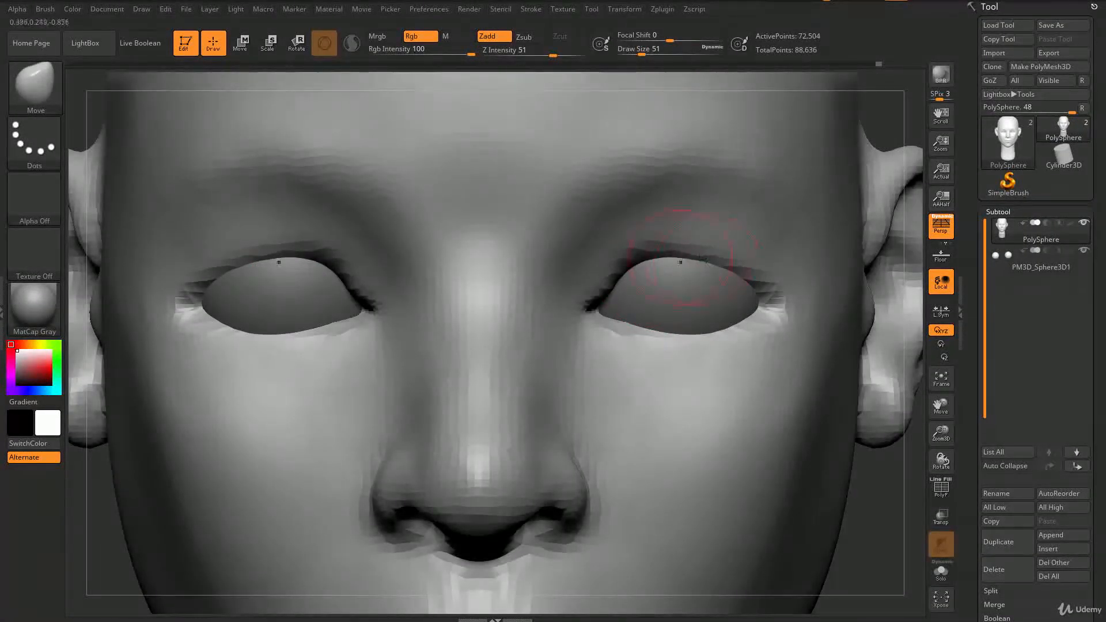
mouse_move(735, 275)
ctrl+right_down()
mouse_move(392, 425)
mouse_move(346, 416)
mouse_move(519, 404)
mouse_move(586, 438)
ctrl+right_up()
key(shift)
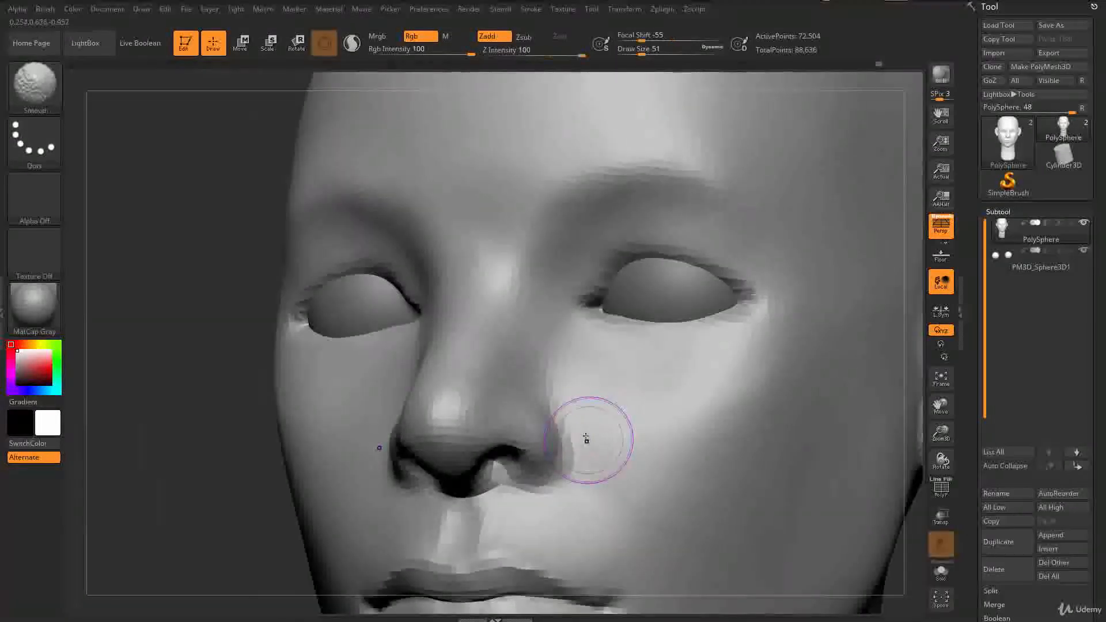
mouse_move(779, 540)
ctrl+right_down()
mouse_move(464, 484)
mouse_move(378, 409)
mouse_move(589, 381)
mouse_move(656, 416)
mouse_move(635, 386)
mouse_move(729, 389)
mouse_move(694, 383)
mouse_move(697, 360)
mouse_move(623, 358)
mouse_move(673, 356)
mouse_move(698, 370)
mouse_move(644, 375)
ctrl+right_up()
ctrl+right_drag(718, 380, 638, 349)
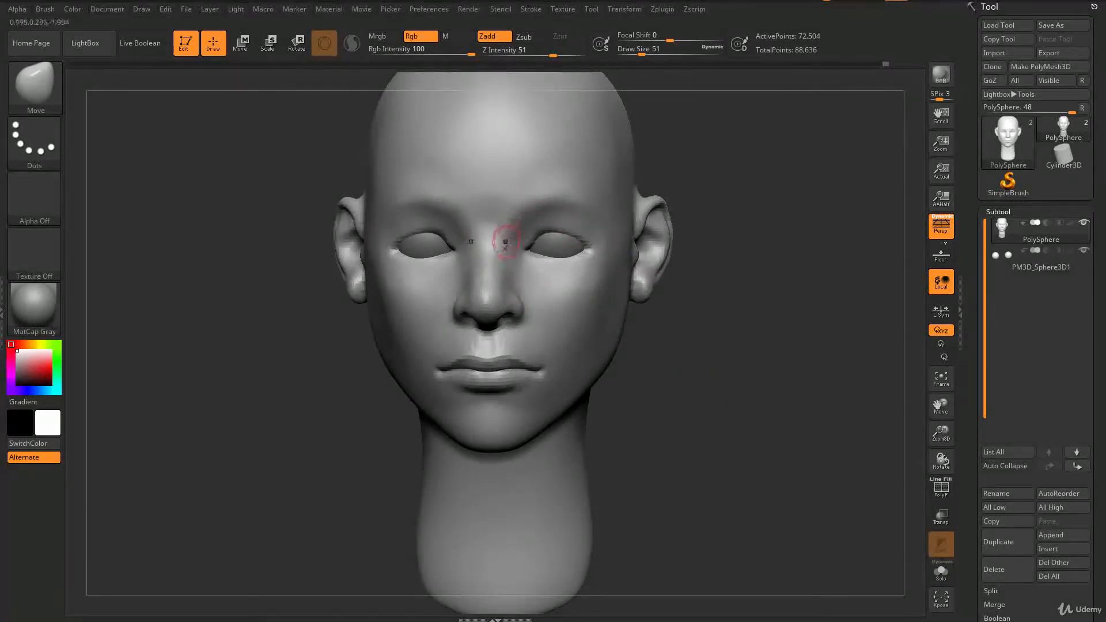
right_drag(730, 360, 648, 340)
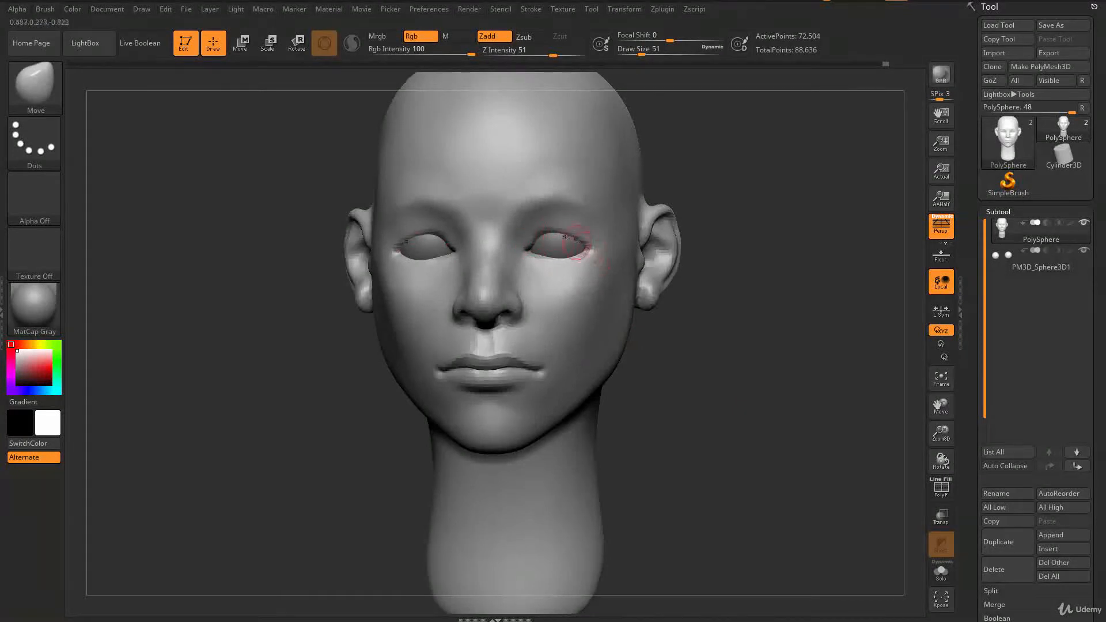
Step: Adjust the eyelid profile from the side with the Move brush at draw size 62
mouse_move(679, 341)
right_down()
mouse_move(721, 346)
mouse_move(765, 399)
mouse_move(766, 447)
right_up()
mouse_move(344, 281)
right_down()
mouse_move(362, 257)
mouse_move(400, 298)
mouse_move(371, 257)
right_up()
mouse_move(270, 279)
mouse_down()
mouse_move(323, 267)
mouse_move(384, 285)
mouse_up()
mouse_move(355, 329)
right_down()
mouse_move(371, 364)
mouse_move(309, 296)
mouse_move(303, 248)
right_up()
key(s)
drag(285, 244, 294, 244)
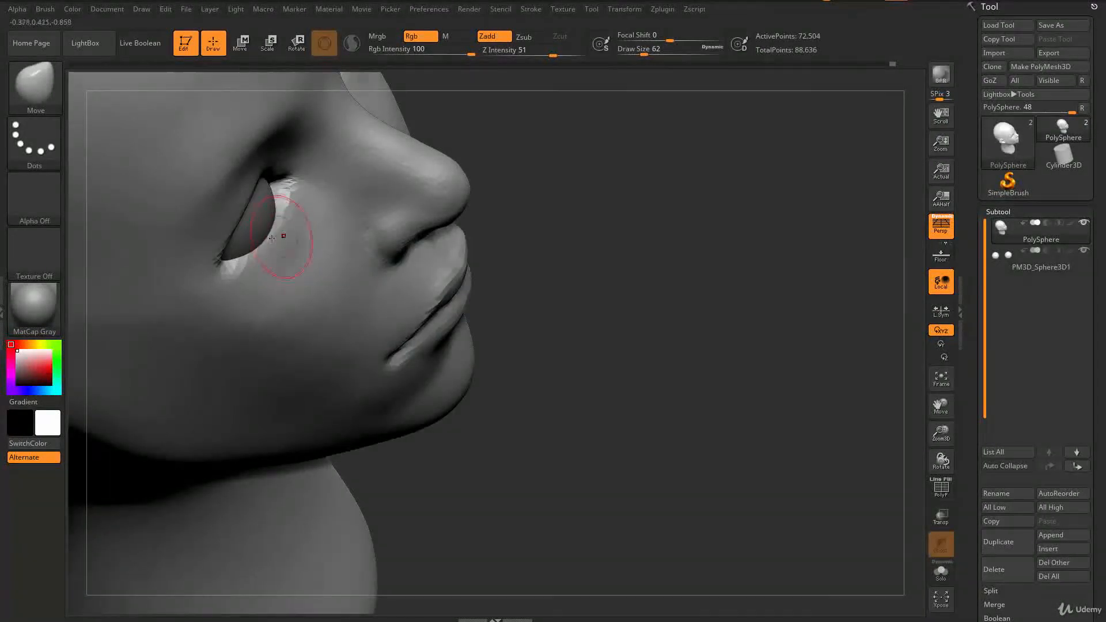
right_drag(276, 212, 348, 200)
alt+right_drag(543, 144, 599, 279)
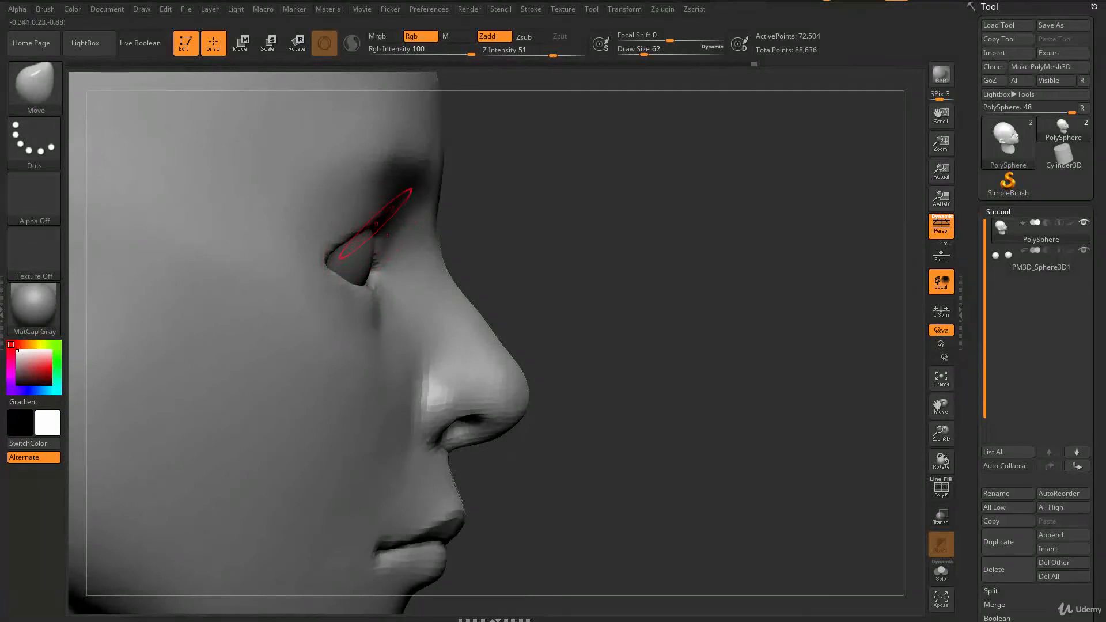
drag(373, 215, 371, 211)
right_drag(679, 241, 605, 288)
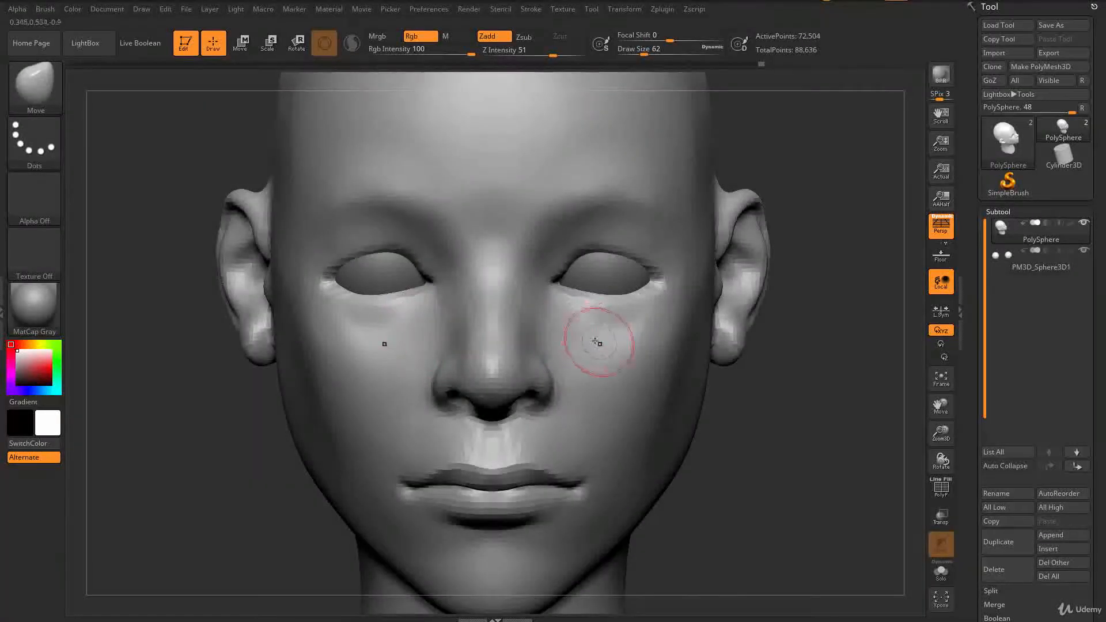
ctrl+right_drag(854, 423, 726, 402)
alt+right_drag(888, 512, 830, 484)
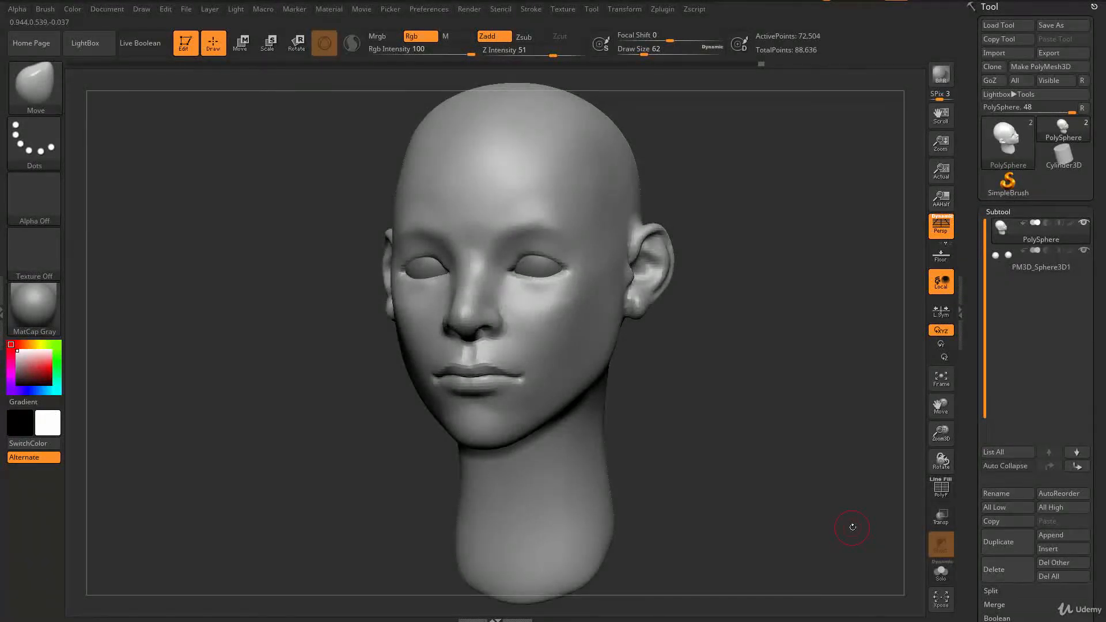
Step: Push the lower eyelid region into shape with the Move brush and enlarge the brush
right_drag(729, 413, 806, 461)
right_drag(609, 328, 563, 311)
key(s)
drag(555, 313, 552, 314)
mouse_move(552, 323)
right_down()
mouse_move(568, 341)
mouse_move(576, 334)
mouse_move(516, 306)
mouse_move(565, 247)
mouse_move(689, 302)
right_up()
key(bracketright)
Step: Carve a crease under each lower eyelid with the DamStandard brush at draw size 35
key(b)
key(d)
key(s)
key(s)
drag(673, 290, 670, 301)
key(s)
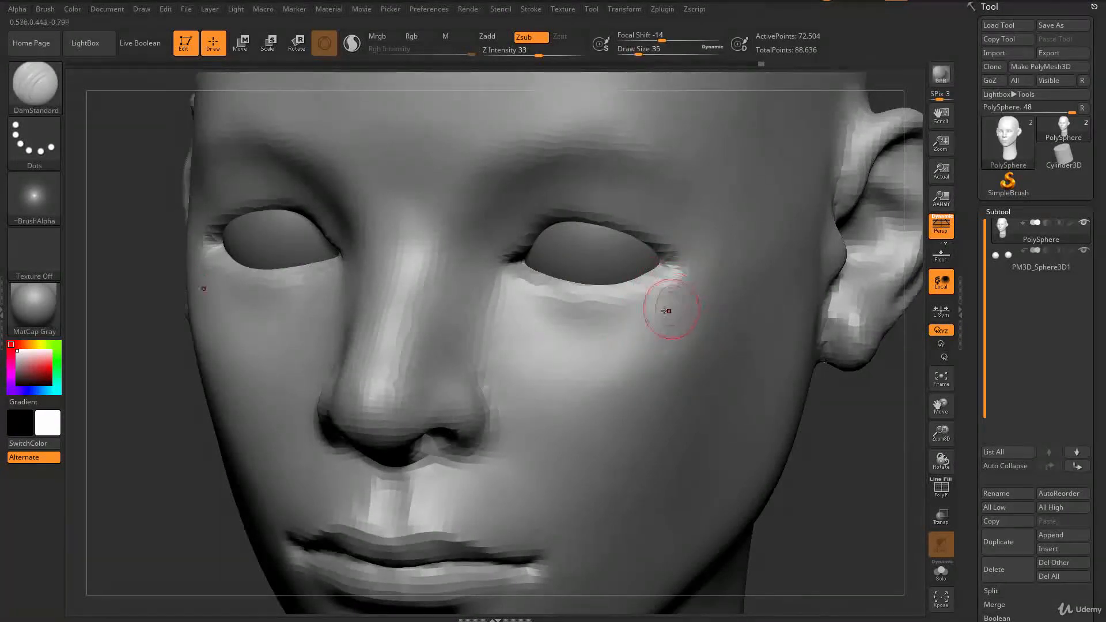
Step: Build up the skin under both lower eyelids with the ClayBuildup brush at draw size 51
key(b)
key(c)
key(b)
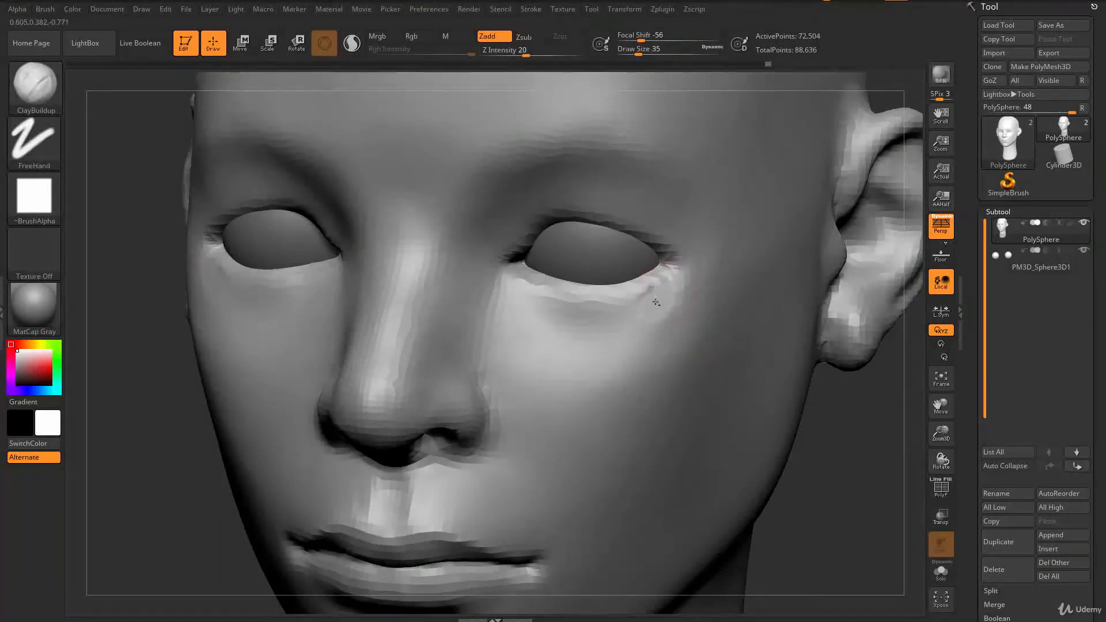
key(s)
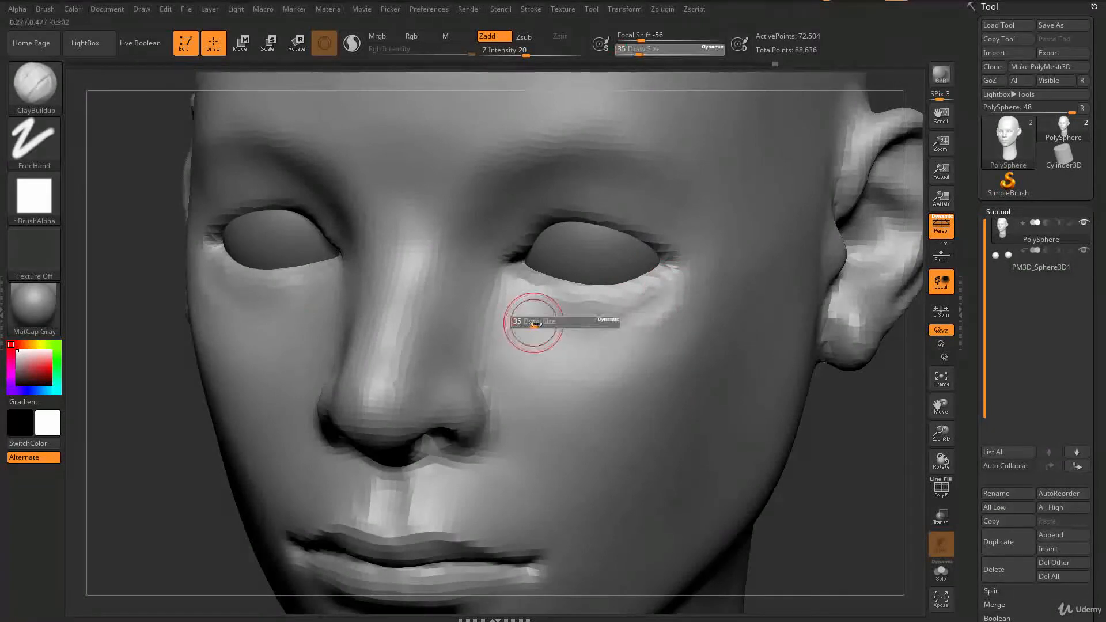
drag(536, 324, 544, 322)
key(b)
key(d)
key(s)
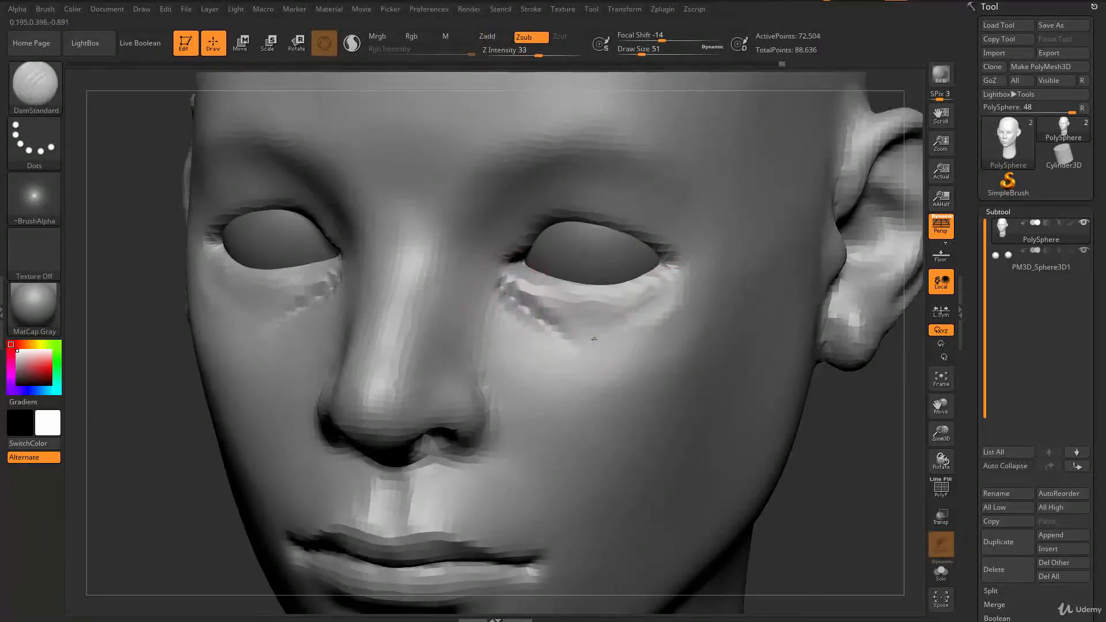
key(b)
key(c)
key(b)
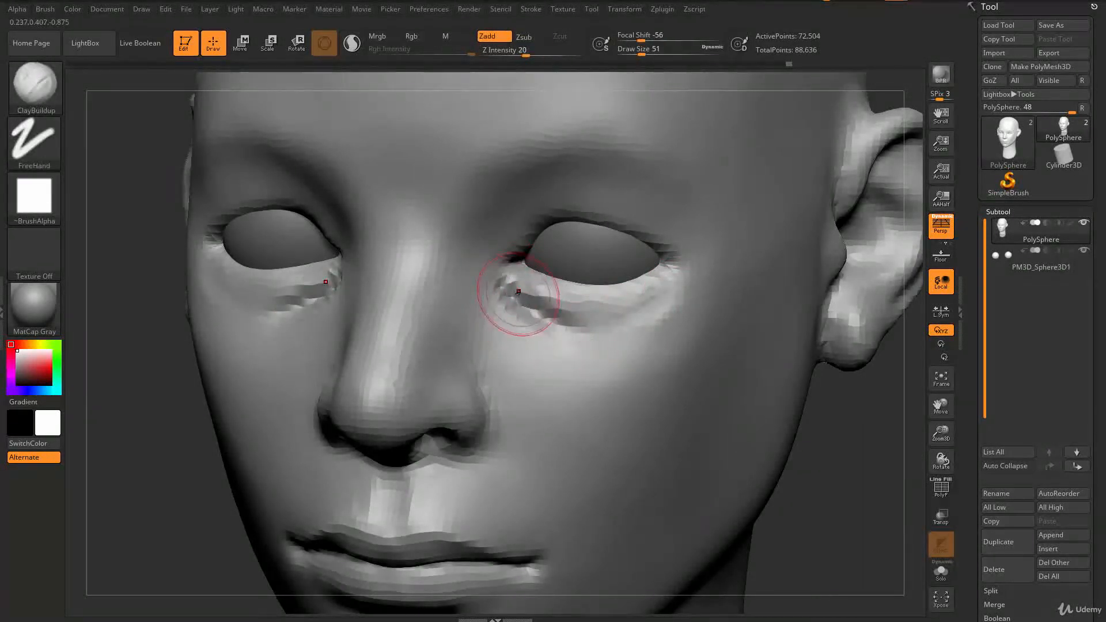
drag(546, 311, 526, 299)
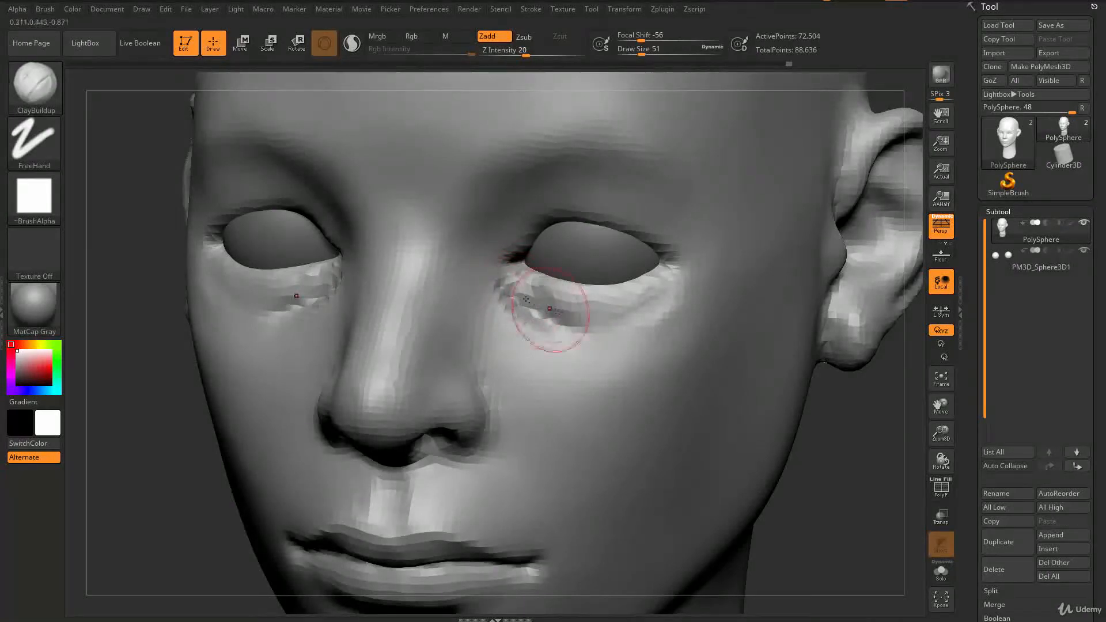
right_drag(555, 307, 599, 313)
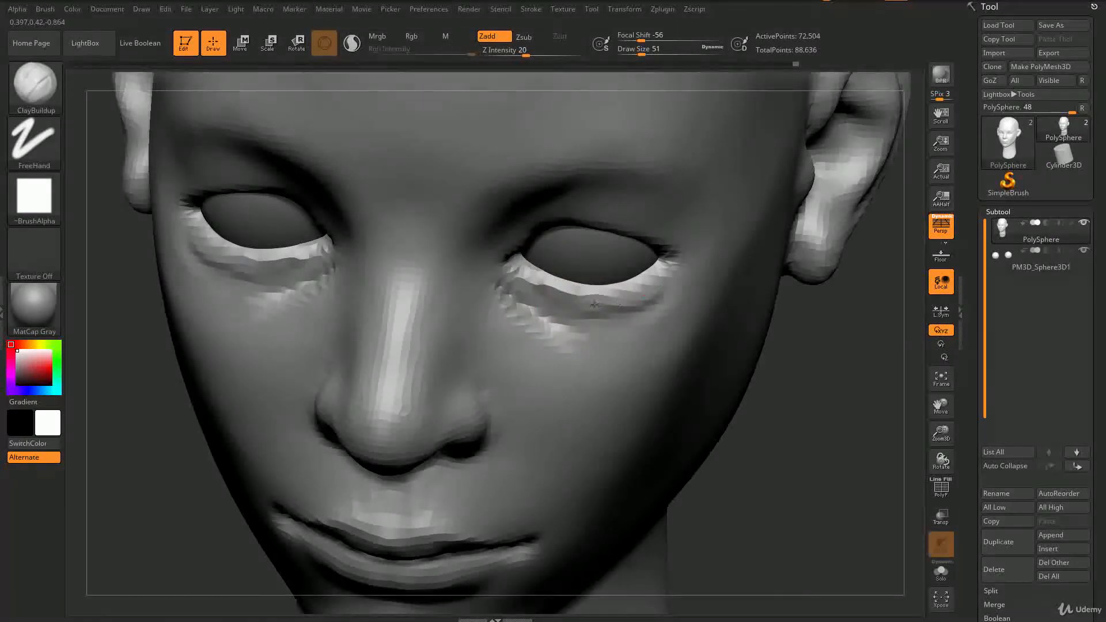
drag(663, 300, 625, 311)
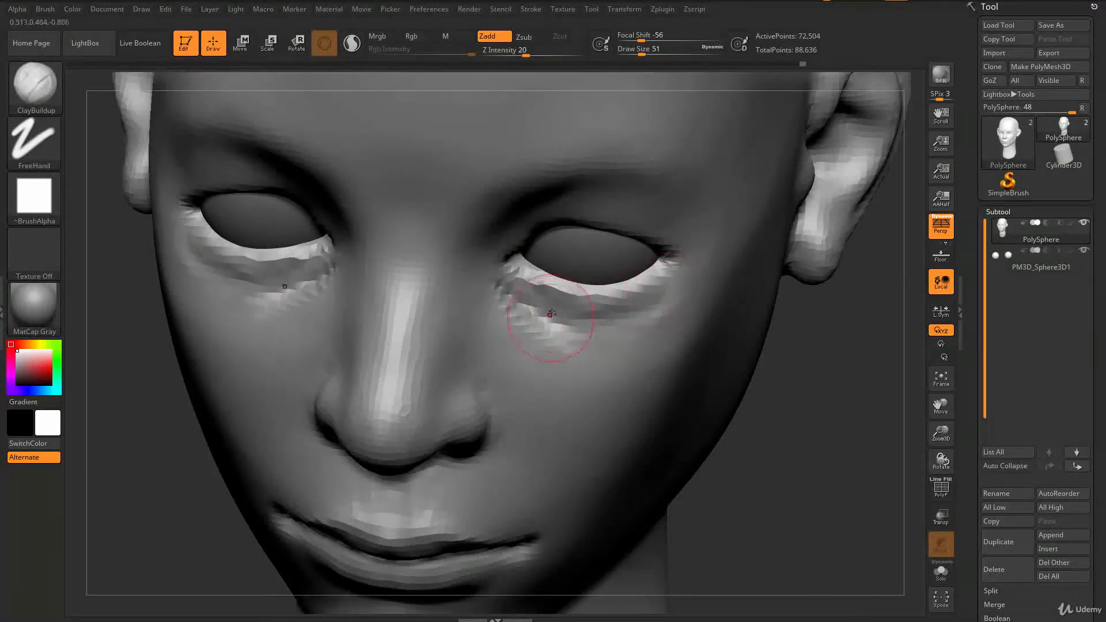
right_drag(599, 327, 506, 284)
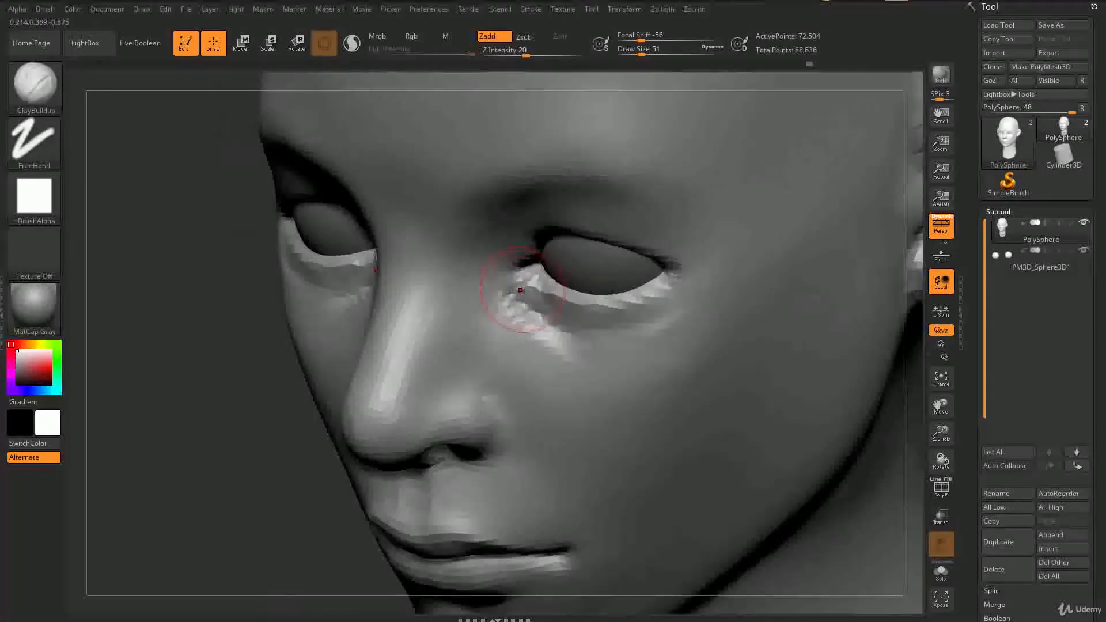
Step: Push the lower eyelid region into shape with the Move brush at draw size 39 and smooth the skin below
key(b)
key(d)
key(s)
key(b)
key(c)
key(b)
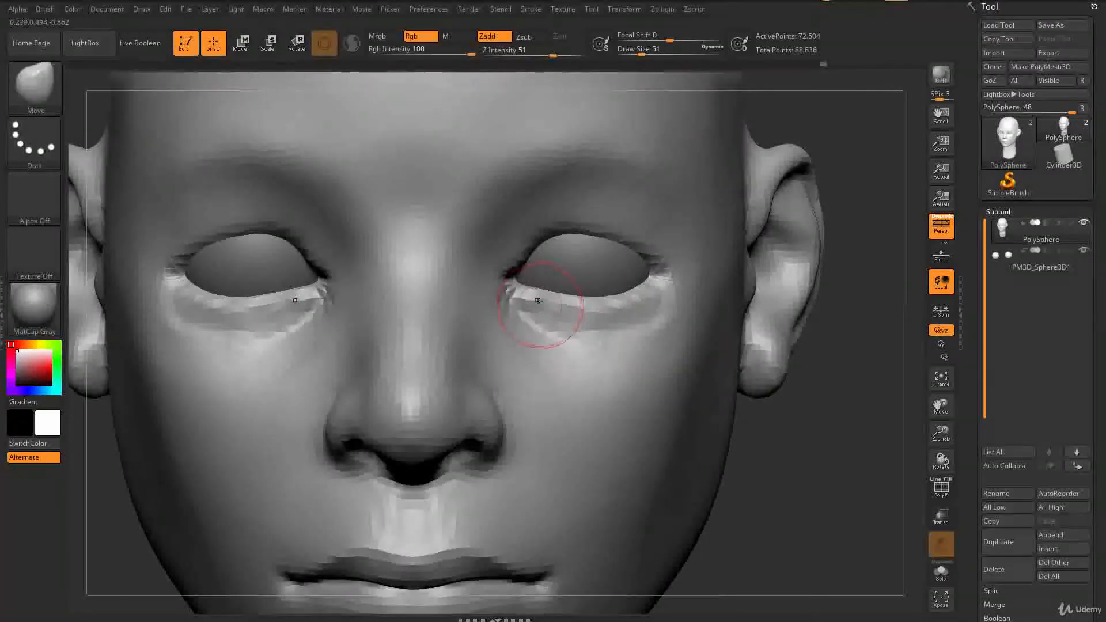
mouse_move(537, 307)
ctrl+mouse_down()
mouse_move(629, 314)
mouse_move(642, 302)
ctrl+mouse_up()
key(ctrl+z)
key(s)
drag(565, 321, 562, 321)
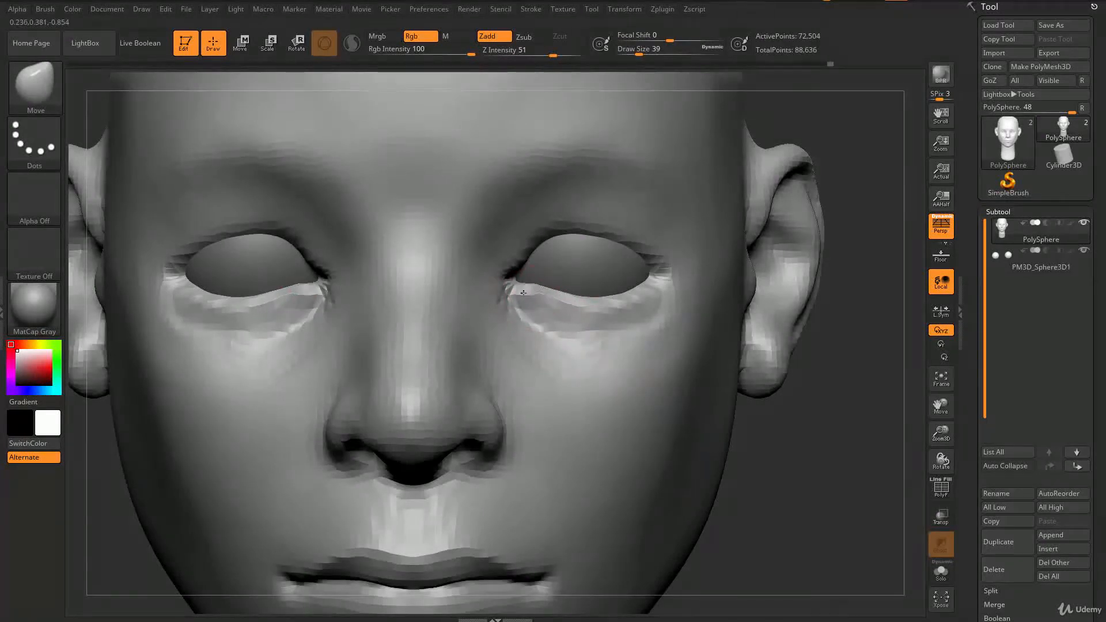
right_drag(554, 317, 526, 313)
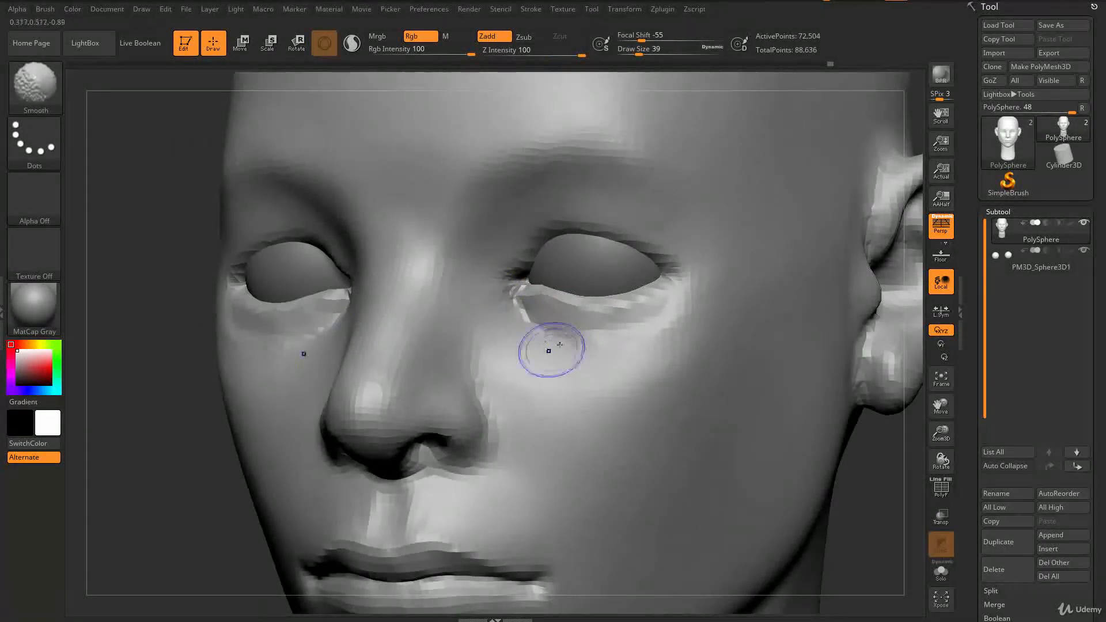
shift+drag(564, 338, 698, 308)
ctrl+right_drag(382, 490, 357, 432)
mouse_move(357, 432)
right_down()
mouse_move(383, 432)
mouse_move(383, 445)
mouse_move(384, 403)
right_up()
mouse_move(385, 404)
right_down()
mouse_move(359, 405)
mouse_move(369, 478)
right_up()
Step: Refine the lower eyelid contours with the Move brush, resizing it between strokes
right_drag(553, 321, 566, 300)
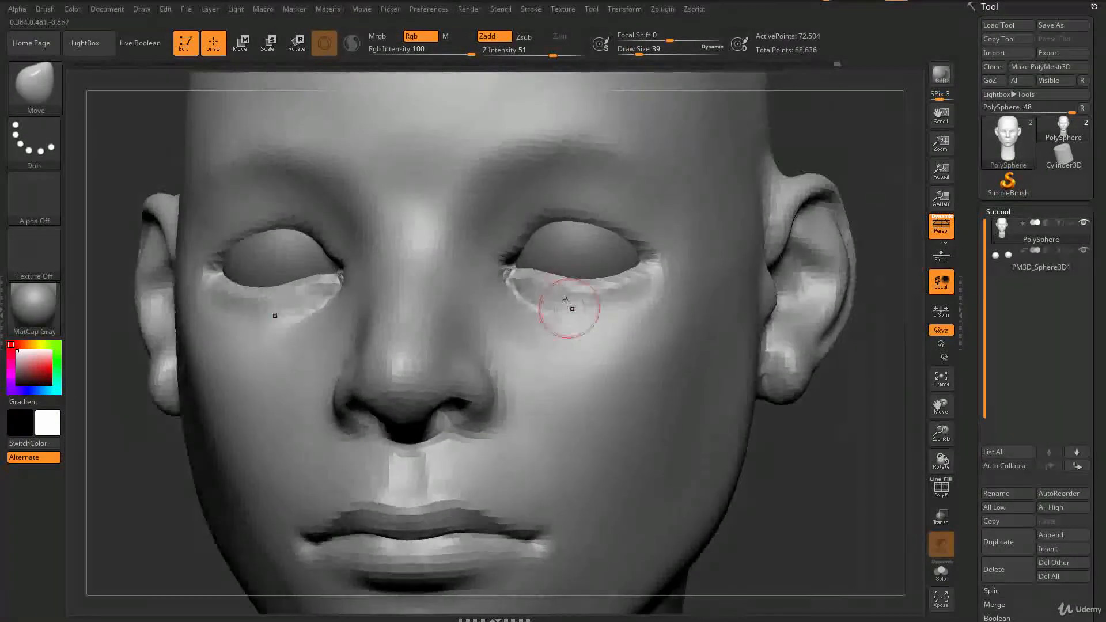
mouse_move(368, 432)
ctrl+right_down()
mouse_move(358, 366)
mouse_move(370, 365)
mouse_move(378, 440)
ctrl+right_up()
mouse_move(574, 343)
right_down()
mouse_move(563, 293)
mouse_move(575, 314)
mouse_move(538, 272)
right_up()
mouse_move(525, 287)
right_down()
mouse_move(558, 346)
mouse_move(582, 348)
right_up()
key(s)
drag(554, 264, 550, 264)
right_drag(540, 274, 455, 282)
ctrl+right_drag(455, 283, 474, 452)
mouse_move(592, 326)
mouse_down()
mouse_move(558, 296)
mouse_move(525, 301)
mouse_up()
mouse_move(638, 303)
ctrl+right_down()
mouse_move(640, 340)
mouse_move(622, 375)
ctrl+right_up()
drag(494, 329, 471, 323)
Step: Lift the upper eyelid with the Move brush at draw size 44
key(b)
key(d)
key(s)
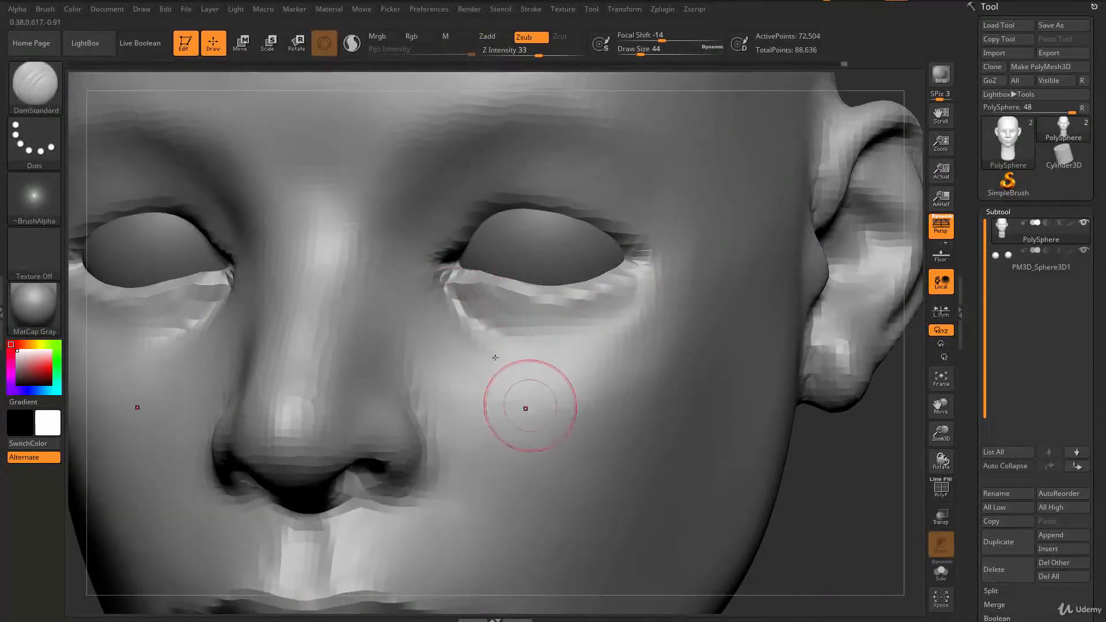
key(b)
key(m)
key(v)
drag(509, 322, 513, 317)
right_drag(549, 314, 518, 225)
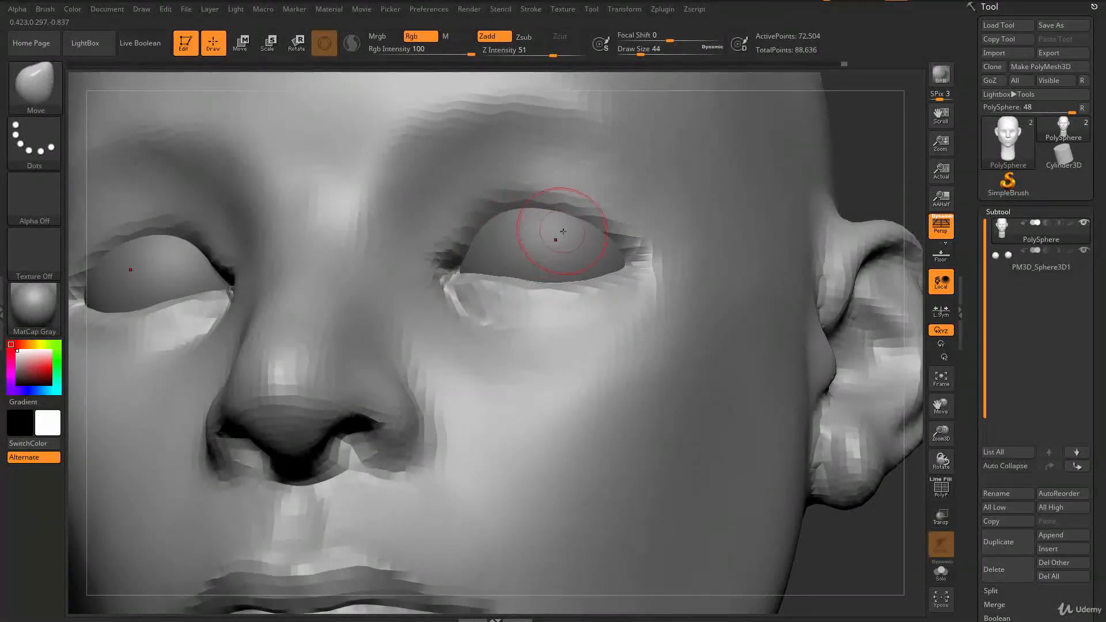
key(s)
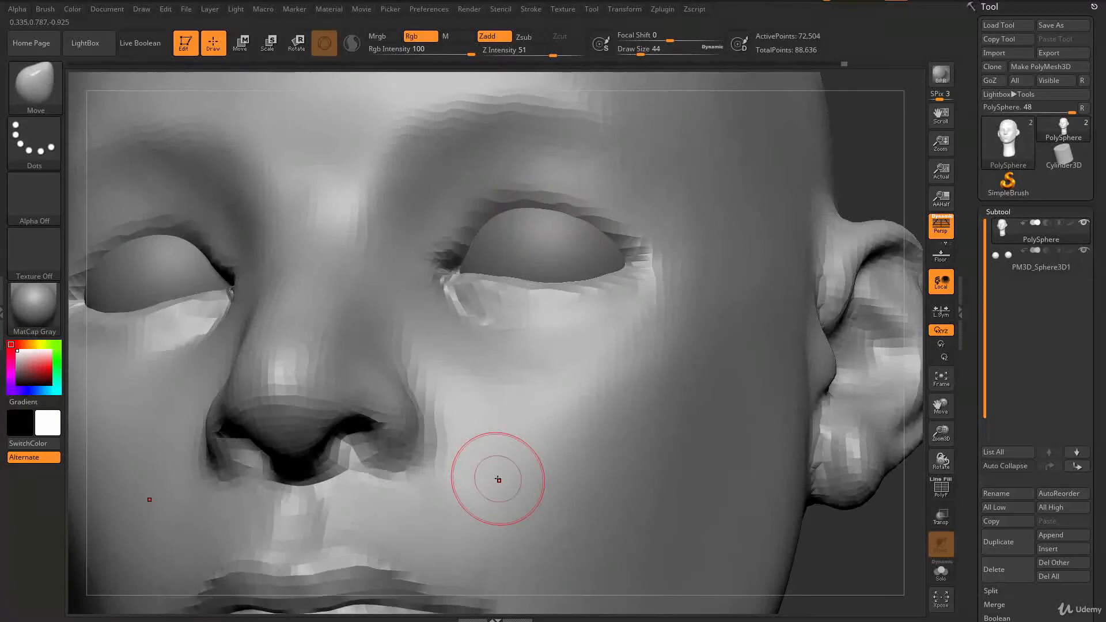
right_drag(495, 254, 522, 230)
key(s)
drag(521, 230, 519, 231)
right_drag(515, 225, 489, 196)
key(s)
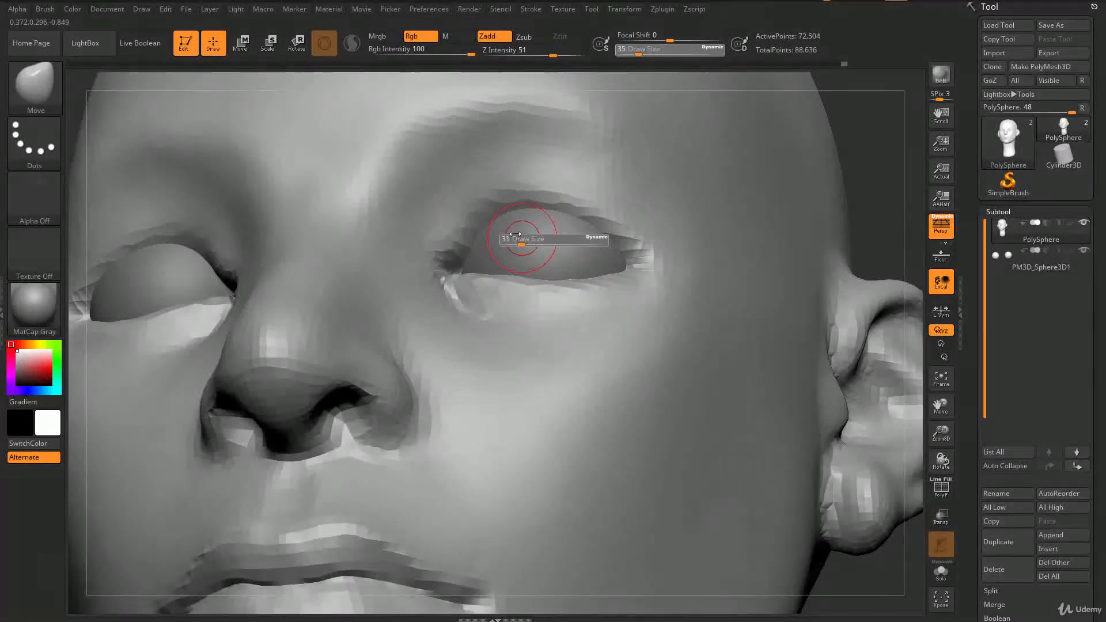
Step: Carve a crease above the upper eyelid with the DamStandard brush at draw size 31
key(b)
key(d)
key(s)
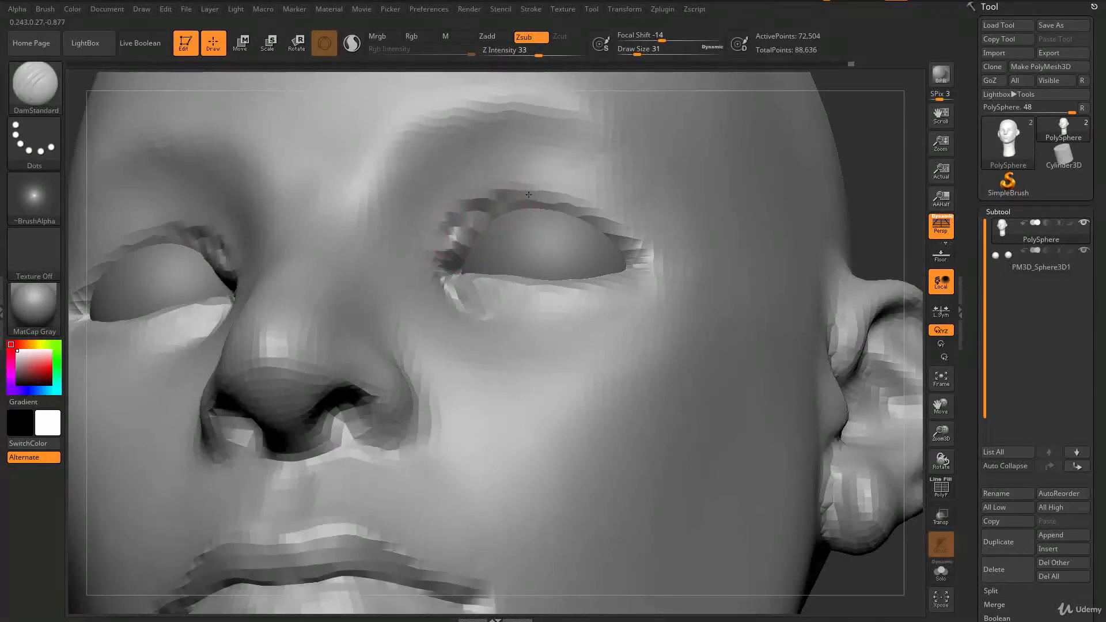
right_drag(494, 201, 491, 263)
Step: Smooth the brow area above the eyes and reshape it with the Move brush at draw size 74
key(f)
alt+drag(293, 390, 288, 447)
key(s)
mouse_move(522, 201)
mouse_down()
mouse_move(540, 201)
mouse_move(531, 191)
mouse_up()
key(s)
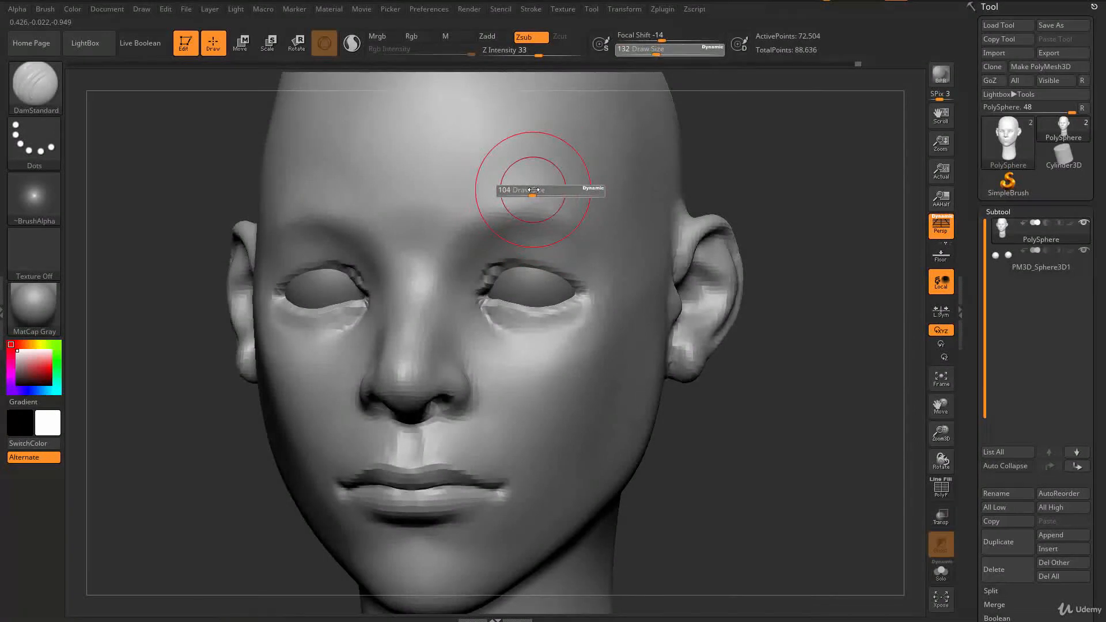
right_drag(529, 196, 540, 200)
key(b)
key(m)
key(v)
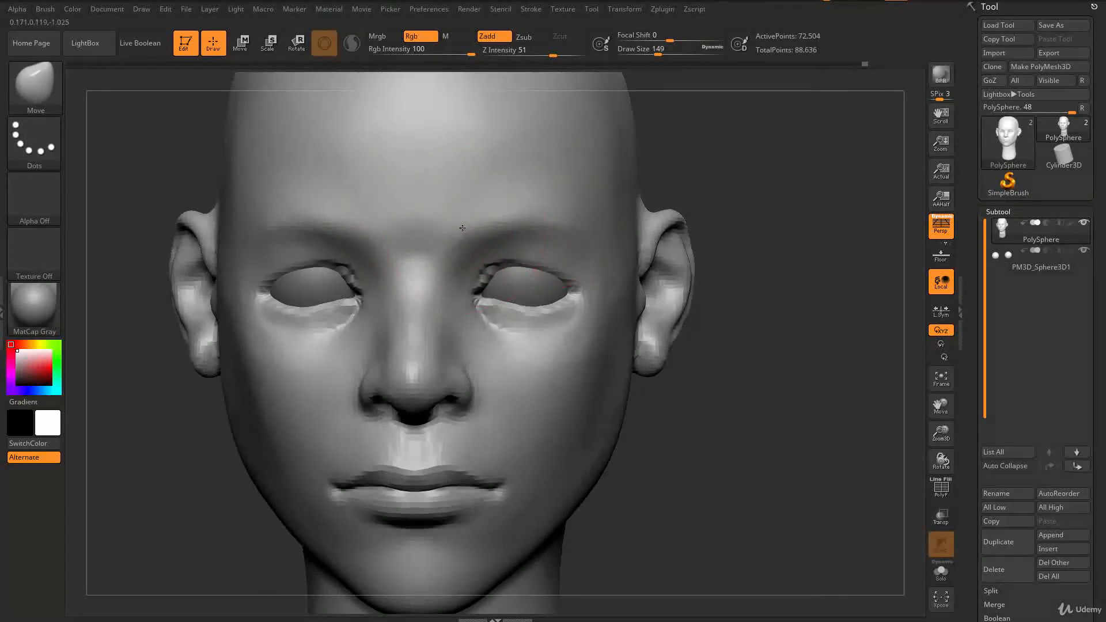
key(shift)
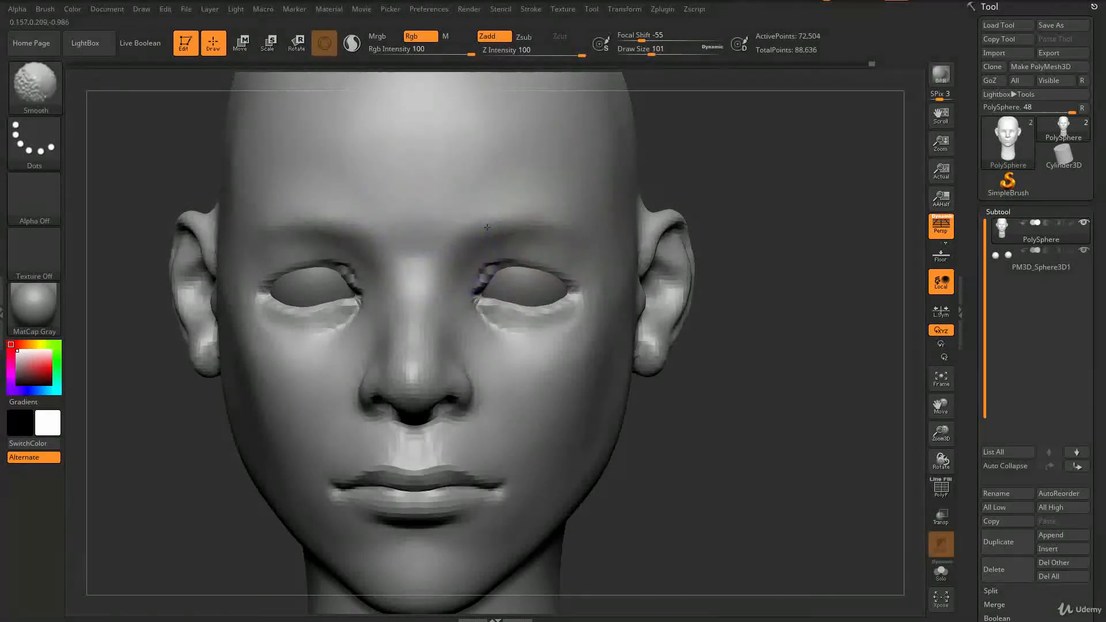
key(f)
mouse_move(345, 395)
mouse_down()
mouse_move(296, 400)
mouse_move(327, 409)
mouse_up()
key(f)
key(s)
drag(543, 244, 536, 246)
mouse_move(523, 251)
alt+right_down()
mouse_move(469, 293)
mouse_move(468, 274)
alt+right_up()
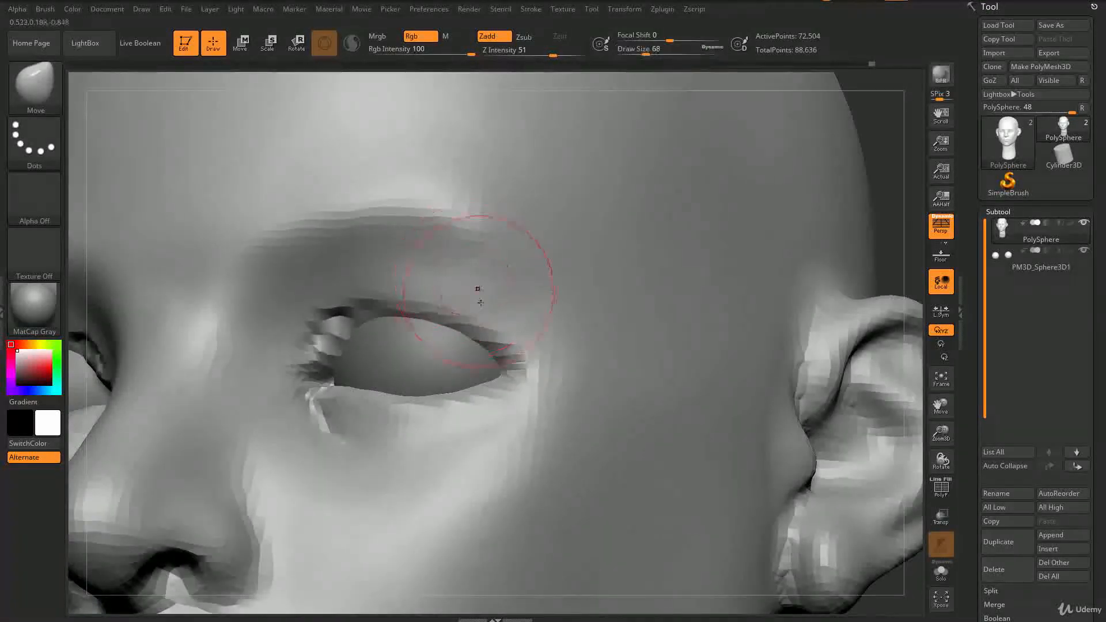
Step: Build up the brow ridge above the eye with the ClayBuildup brush at draw size 68
key(b)
key(c)
key(b)
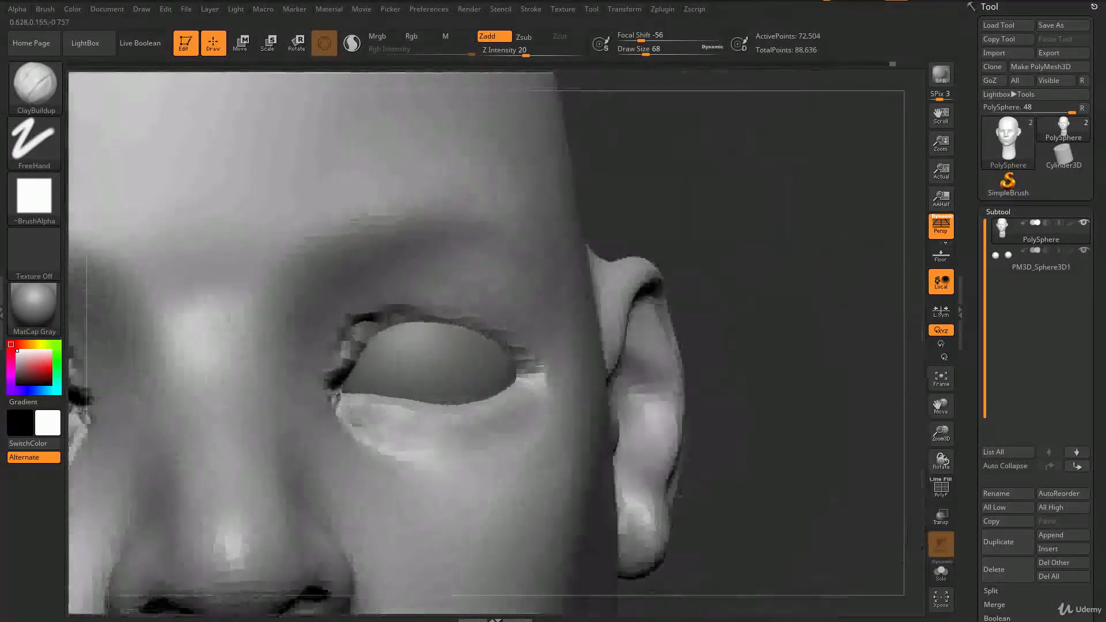
drag(507, 328, 639, 311)
Step: Shape the outer eye corner and temple with the Move brush at draw size 74, then smooth them
key(b)
key(m)
key(v)
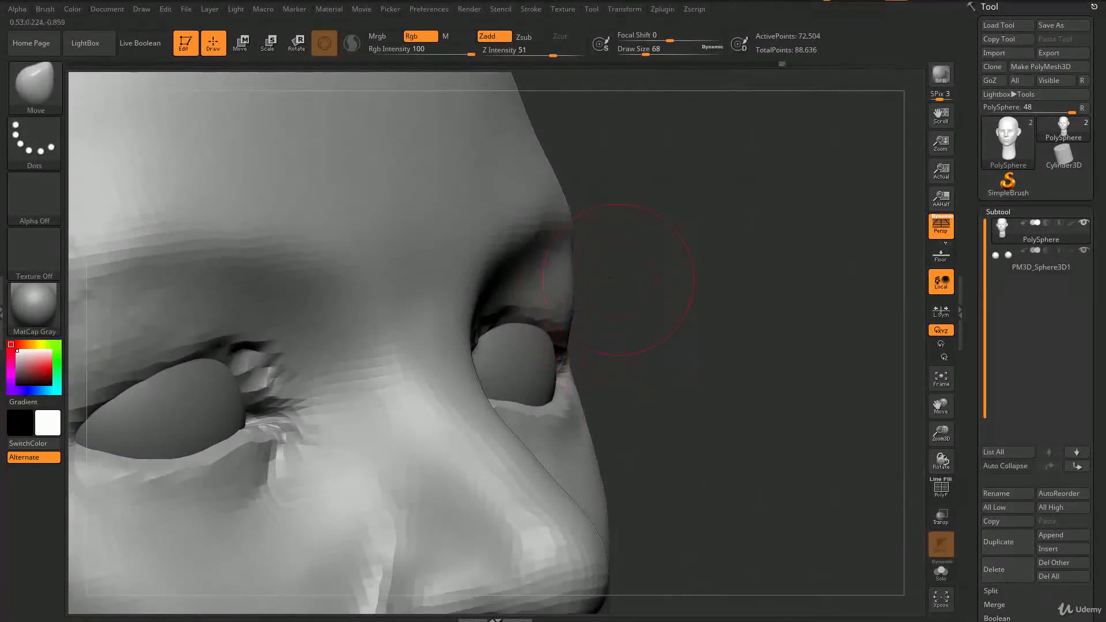
drag(611, 279, 578, 273)
key(s)
click(574, 242)
drag(638, 254, 625, 329)
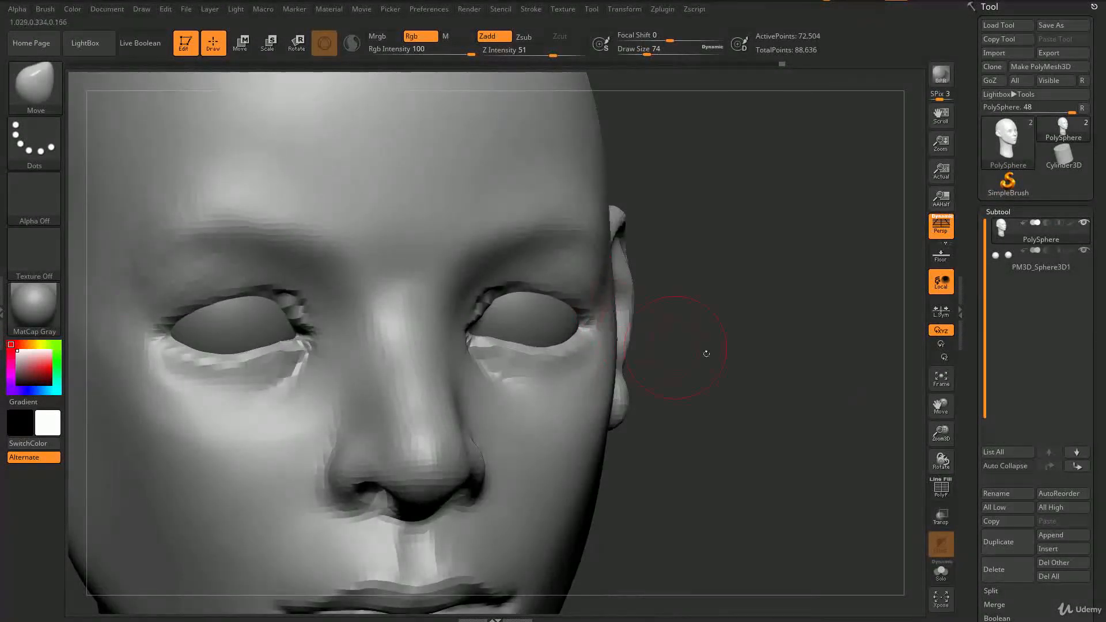
drag(688, 352, 640, 309)
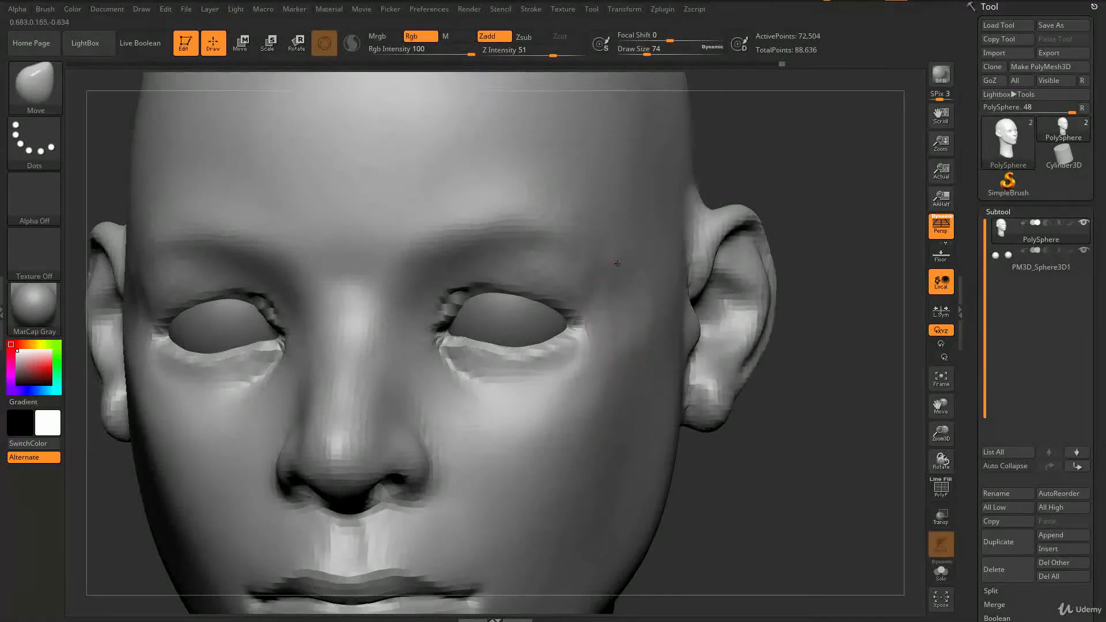
key(shift)
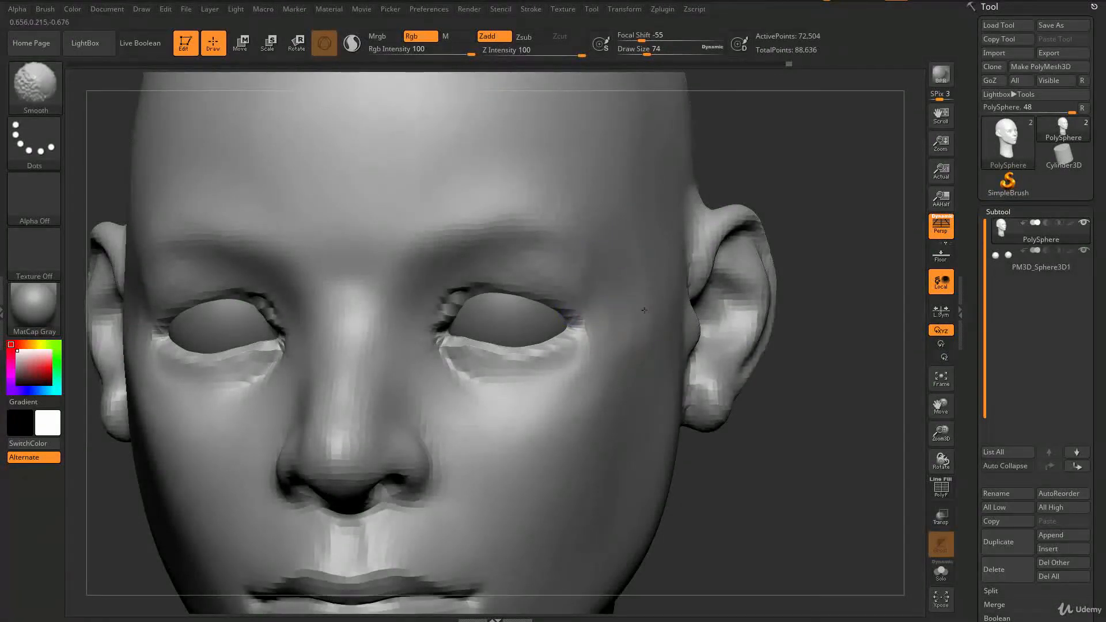
drag(694, 472, 727, 481)
alt+drag(727, 481, 726, 398)
drag(678, 371, 633, 363)
key(s)
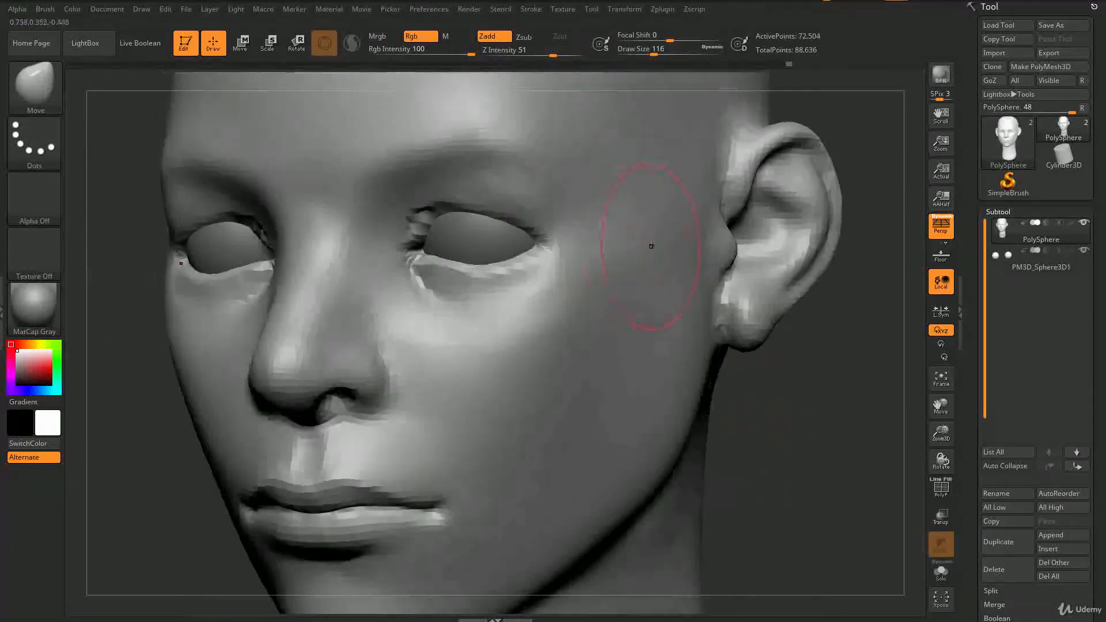
Step: Build up the cheek below the eye with ClayBuildup at draw size 145 and smooth it at draw size 54
key(b)
key(c)
key(b)
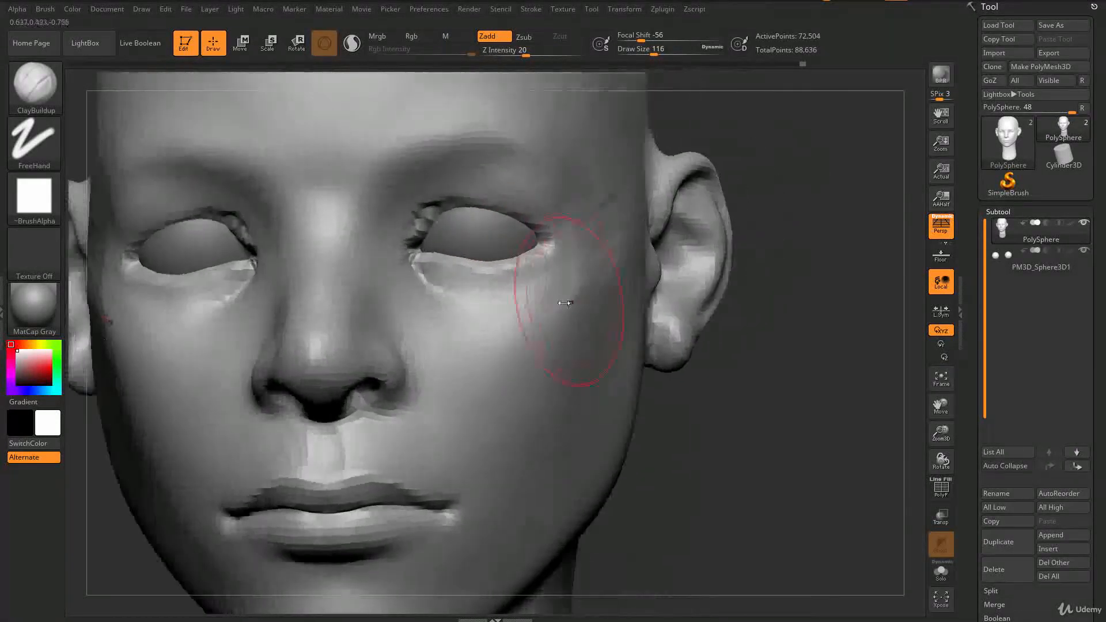
key(])
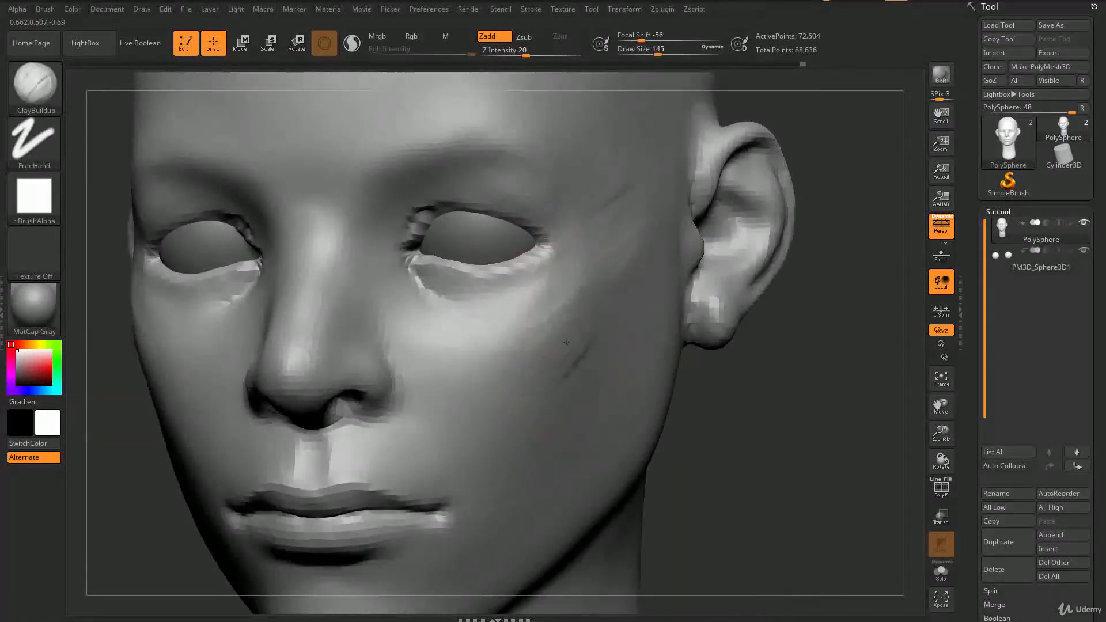
mouse_move(566, 342)
mouse_down()
mouse_move(531, 358)
mouse_move(544, 326)
mouse_move(568, 363)
mouse_move(595, 329)
mouse_up()
drag(784, 346, 762, 393)
key(s)
drag(581, 292, 572, 297)
key(shift)
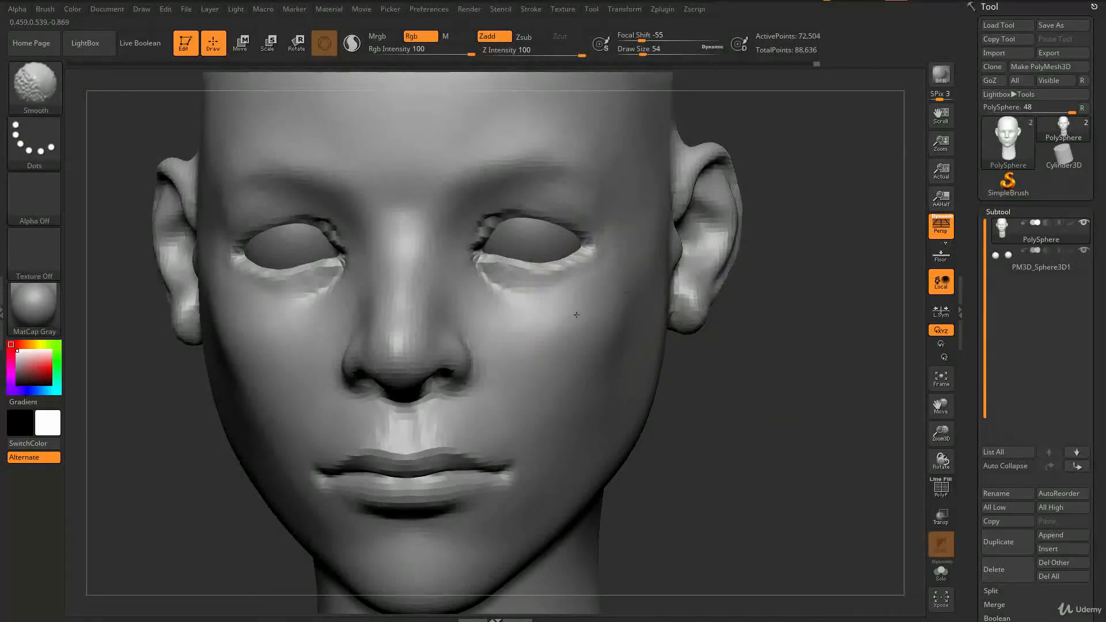
mouse_move(724, 387)
mouse_down()
mouse_move(746, 363)
mouse_move(704, 358)
mouse_move(767, 335)
mouse_move(816, 336)
mouse_up()
Step: Build up the cheek beside the mouth with the ClayBuildup brush at draw size 87
key(shift)
drag(728, 249, 781, 300)
key(s)
click(747, 228)
drag(753, 180, 737, 138)
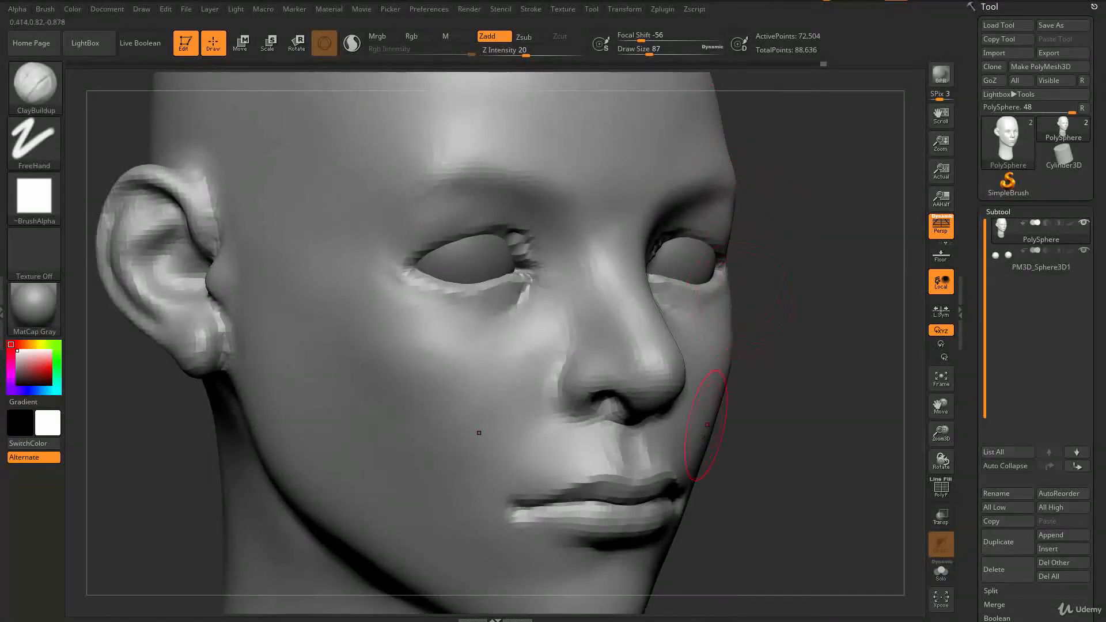
drag(765, 321, 654, 370)
Step: Push the cheek shape outward with the Move brush at draw size 108
key(b)
key(m)
key(v)
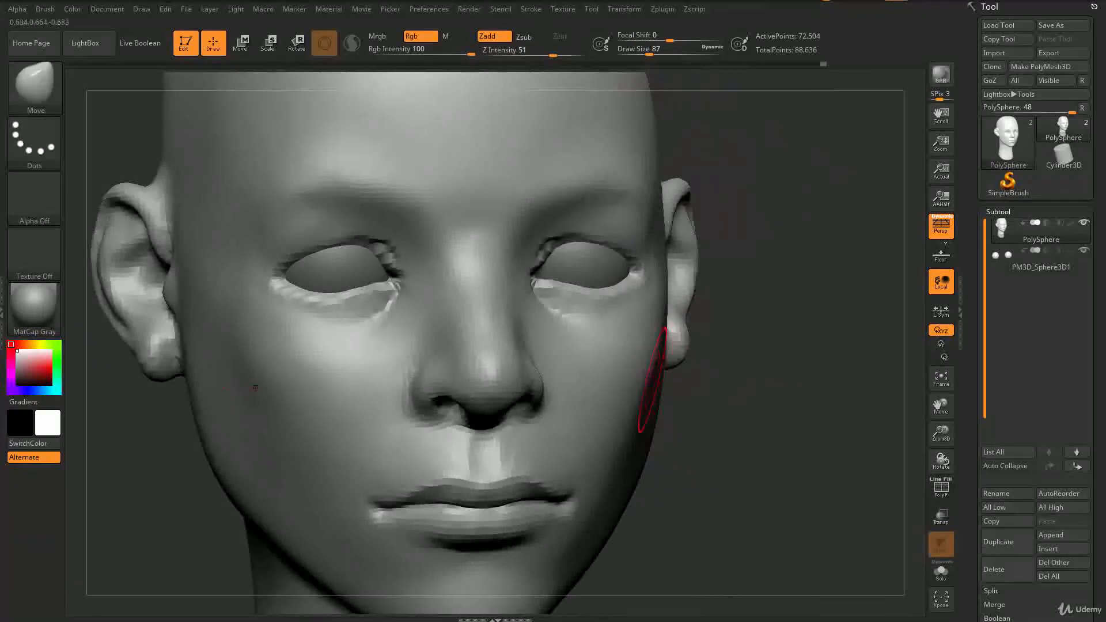
mouse_move(726, 397)
mouse_down()
mouse_move(702, 431)
mouse_move(733, 383)
mouse_move(714, 376)
mouse_up()
key(s)
drag(646, 383, 650, 383)
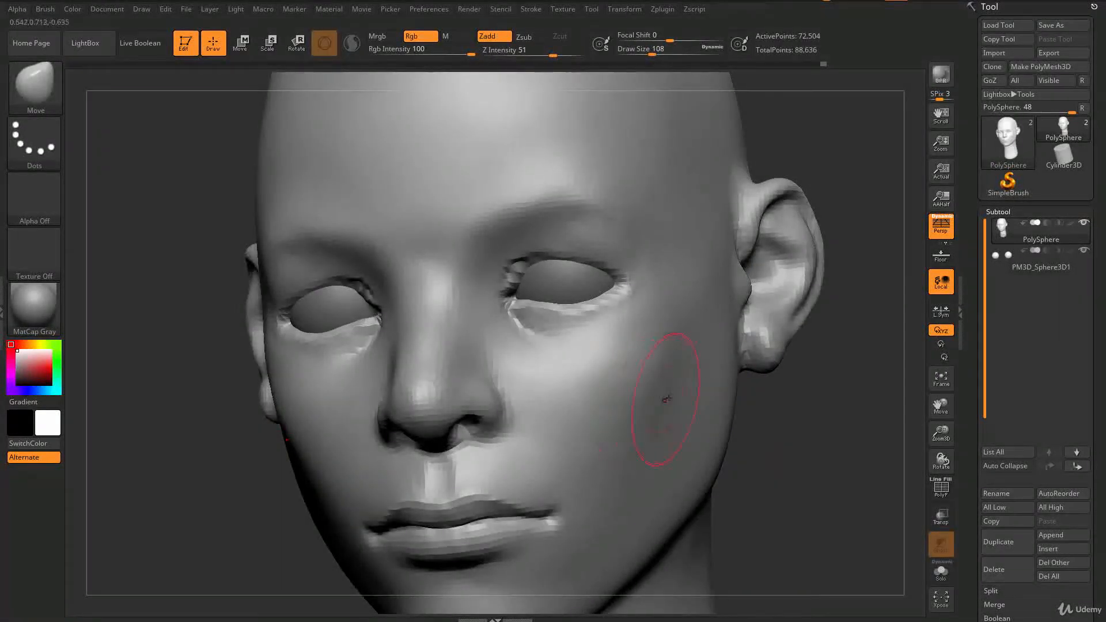
mouse_move(659, 338)
mouse_down()
mouse_move(807, 323)
mouse_move(694, 299)
mouse_move(749, 279)
mouse_move(675, 292)
mouse_up()
key(s)
key(b)
key(d)
key(s)
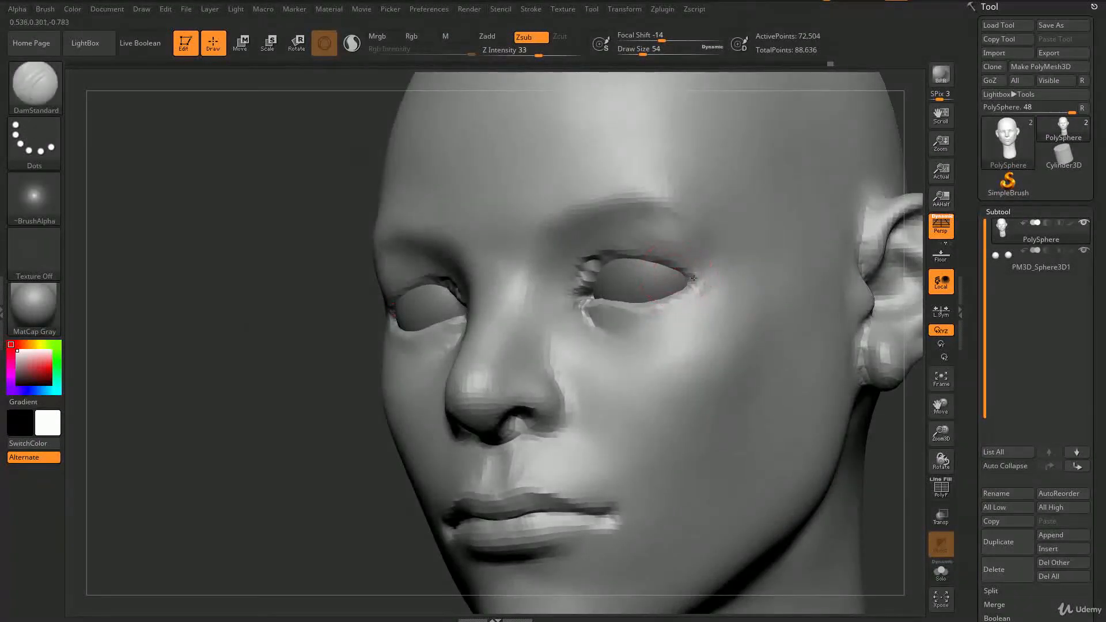
Step: Reshape the outer eye corner and the jaw with the Move brush, raising its draw size to 154
key(b)
key(m)
key(v)
drag(674, 256, 830, 305)
drag(829, 305, 828, 353)
mouse_move(827, 352)
mouse_down()
mouse_move(815, 360)
mouse_move(831, 361)
mouse_move(792, 381)
mouse_move(657, 422)
mouse_up()
key(s)
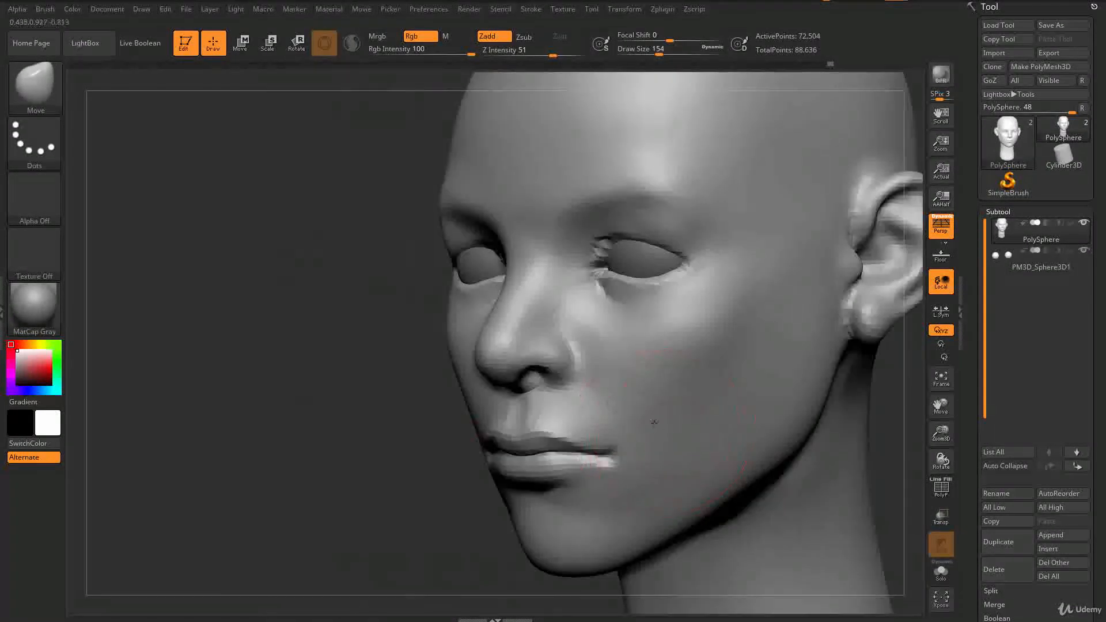
drag(444, 519, 424, 489)
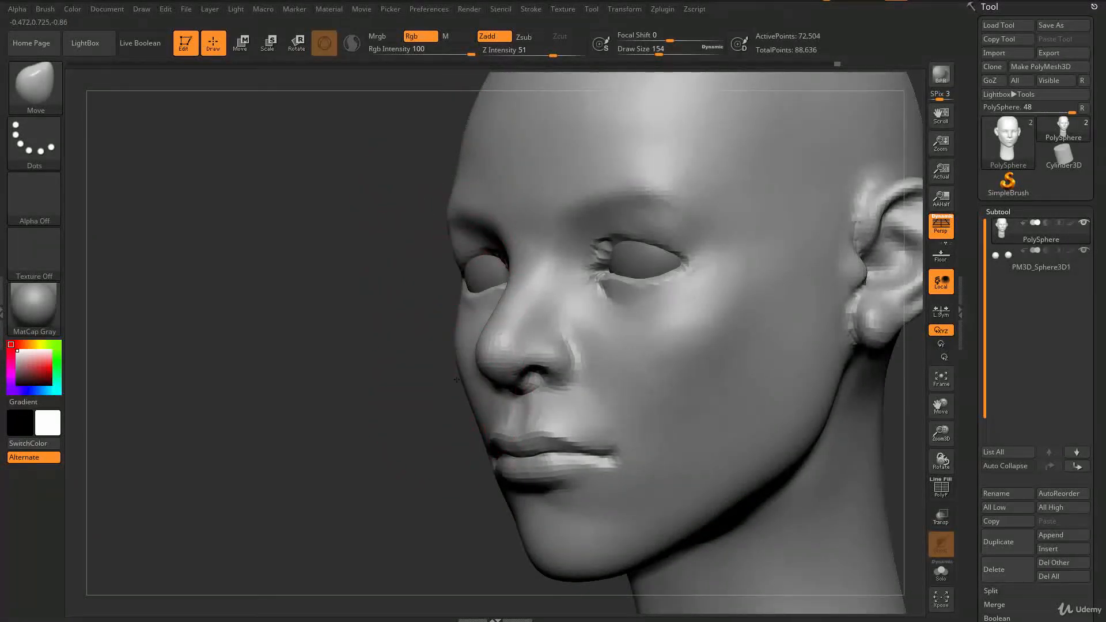
mouse_move(416, 434)
mouse_down()
mouse_move(380, 443)
mouse_move(553, 484)
mouse_move(567, 455)
mouse_up()
Step: Refine the nose and pull the upper lip downward with the Move brush at draw size 39
key(s)
drag(550, 390, 540, 390)
mouse_move(543, 372)
right_down()
mouse_move(549, 362)
mouse_move(507, 358)
right_up()
key(s)
drag(507, 359, 497, 359)
right_drag(540, 357, 536, 334)
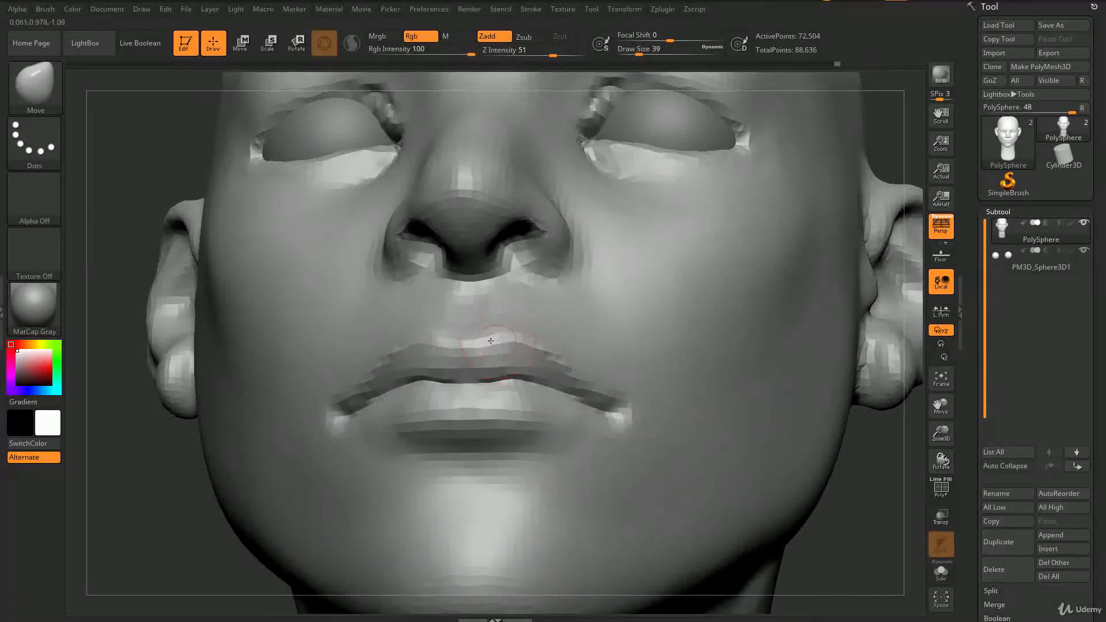
mouse_move(513, 330)
right_down()
mouse_move(480, 347)
mouse_move(504, 339)
mouse_move(479, 332)
mouse_move(482, 294)
mouse_move(495, 300)
mouse_move(509, 391)
right_up()
Step: Smooth the lips, chin and nose bridge with the Smooth brush
key(b)
key(c)
Step: Push the side of the cheek and jaw inward with the Move brush, setting draw size to 80
key(b)
key(shift)
ctrl+right_drag(429, 455, 421, 400)
right_drag(420, 401, 365, 411)
ctrl+right_drag(365, 412, 378, 479)
key(s)
drag(544, 186, 559, 185)
alt+right_drag(554, 175, 546, 276)
key(b)
key(m)
key(v)
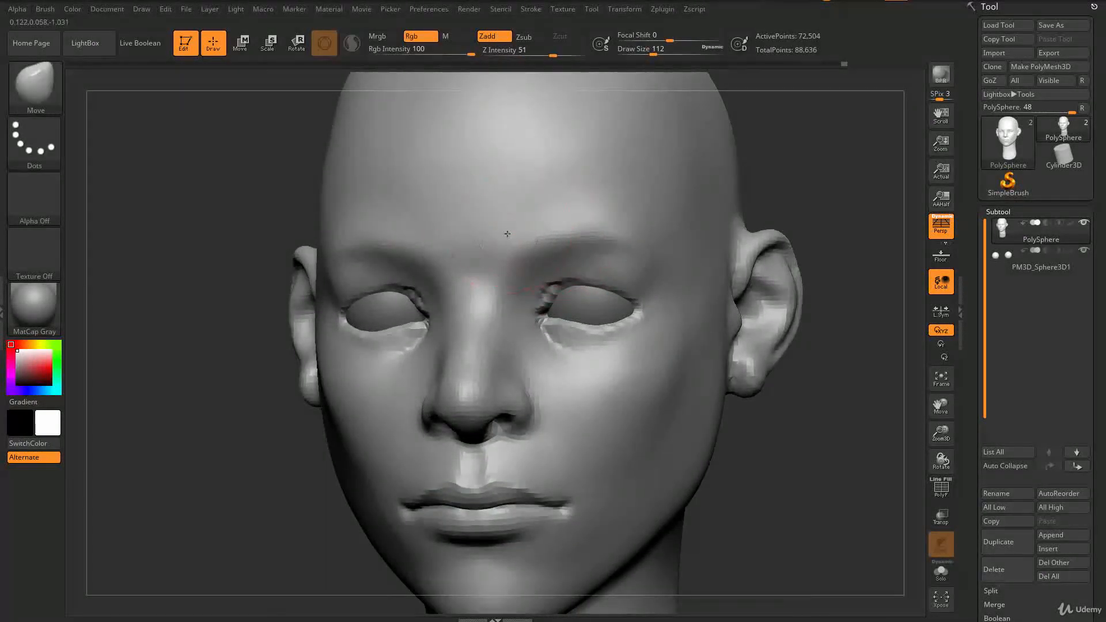
key(s)
drag(627, 222, 602, 223)
key(f)
mouse_move(277, 385)
right_down()
mouse_move(355, 389)
mouse_move(312, 389)
mouse_move(316, 375)
mouse_move(323, 398)
mouse_move(386, 415)
right_up()
key(s)
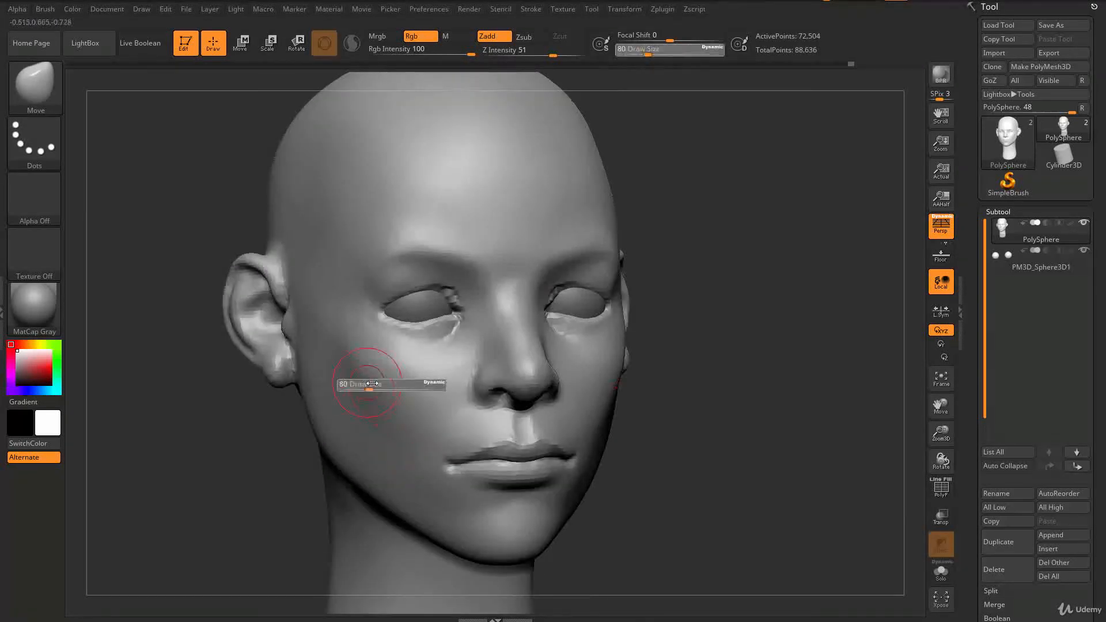
key(b)
key(c)
key(b)
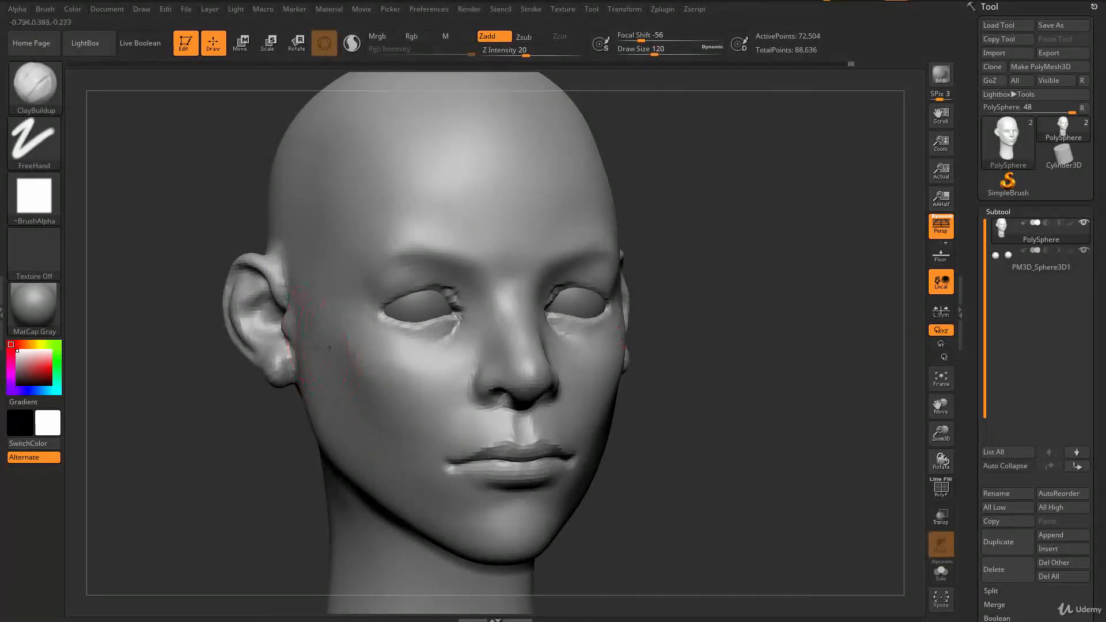
key(shift)
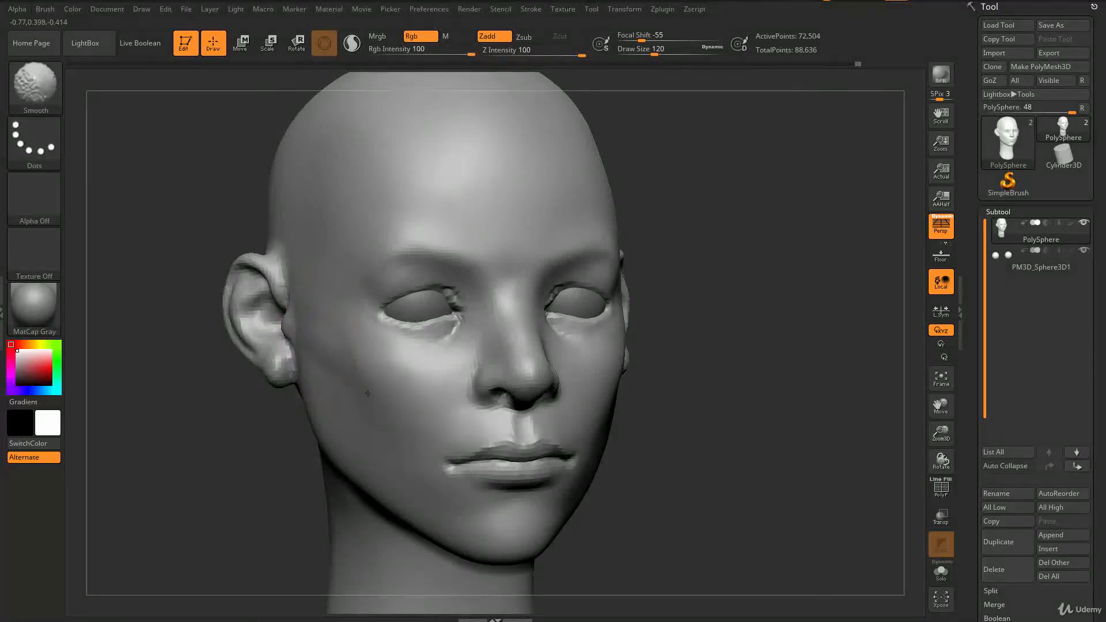
Step: Push the cheek below the eye with the Move brush at draw size 87 and smooth it
key(b)
key(m)
key(v)
mouse_move(407, 365)
right_down()
mouse_move(387, 395)
mouse_move(358, 394)
mouse_move(388, 397)
mouse_move(396, 386)
right_up()
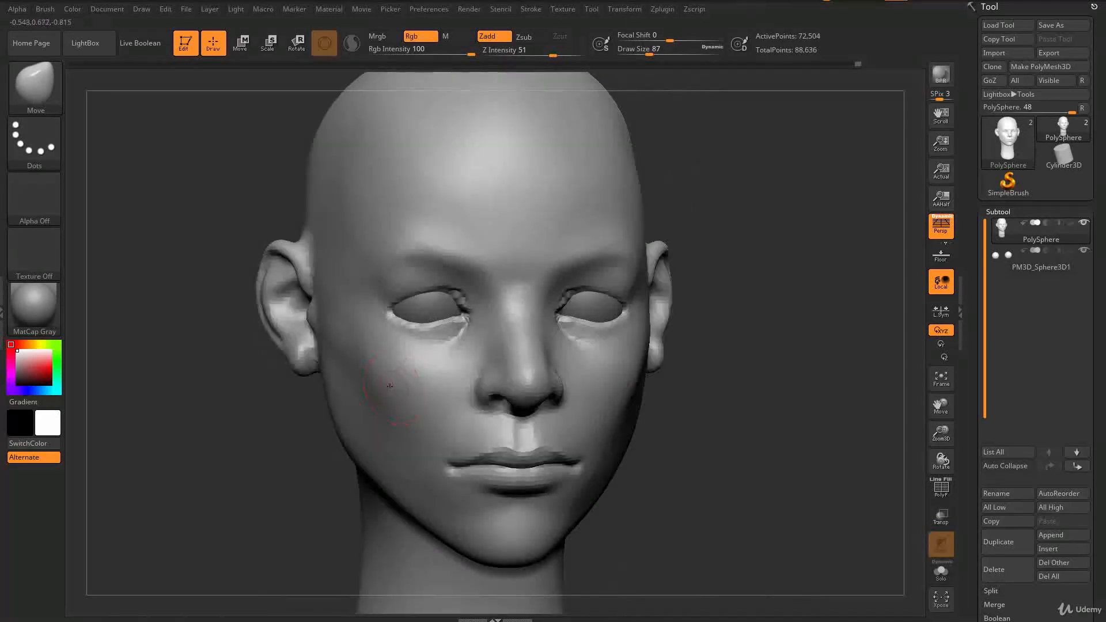
key(shift)
alt+right_drag(378, 388, 375, 420)
mouse_move(691, 449)
right_down()
mouse_move(650, 446)
mouse_move(673, 433)
right_up()
Step: Refine the cheek beside the mouth with the Move brush at smaller draw sizes
key(s)
drag(522, 353, 530, 353)
mouse_move(551, 346)
right_down()
mouse_move(558, 326)
mouse_move(567, 382)
mouse_move(560, 335)
right_up()
key(s)
drag(511, 299, 507, 299)
mouse_move(509, 297)
right_down()
mouse_move(522, 265)
mouse_move(514, 288)
mouse_move(534, 377)
right_up()
key(s)
drag(543, 311, 539, 311)
mouse_move(540, 315)
right_down()
mouse_move(532, 332)
mouse_move(516, 306)
right_up()
drag(520, 293, 517, 292)
Step: Build up the cheek beside the mouth corner with the ClayBuildup brush at draw size 97
key(b)
key(c)
key(b)
right_drag(538, 311, 548, 346)
key(s)
drag(542, 346, 548, 345)
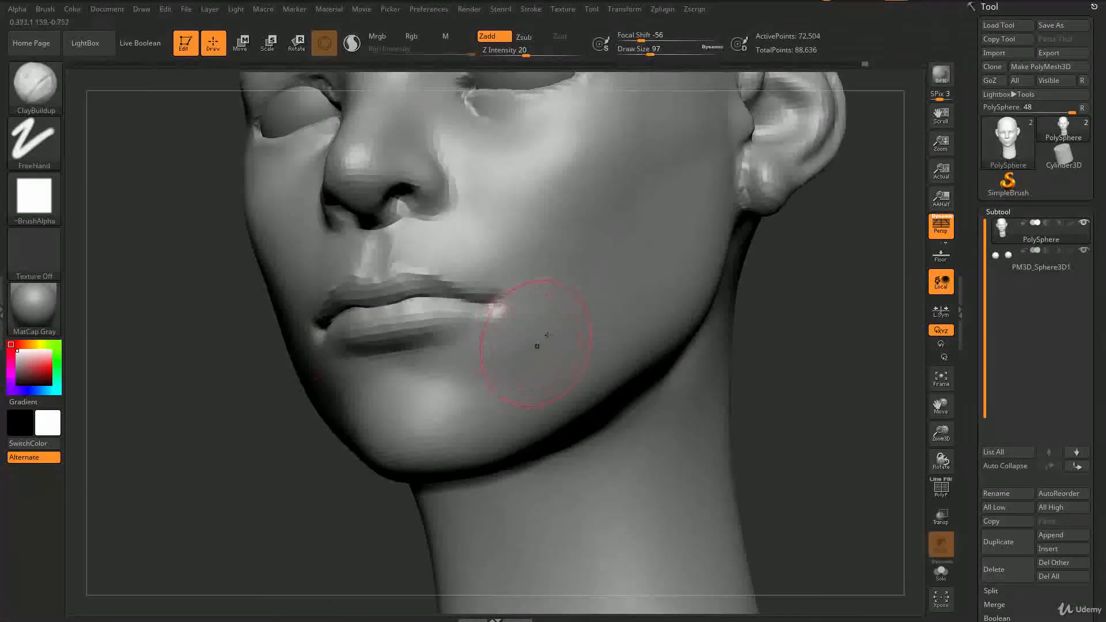
right_drag(547, 336, 536, 302)
Step: Shape the area around the mouth corner and chin with the Move brush
key(b)
key(m)
key(v)
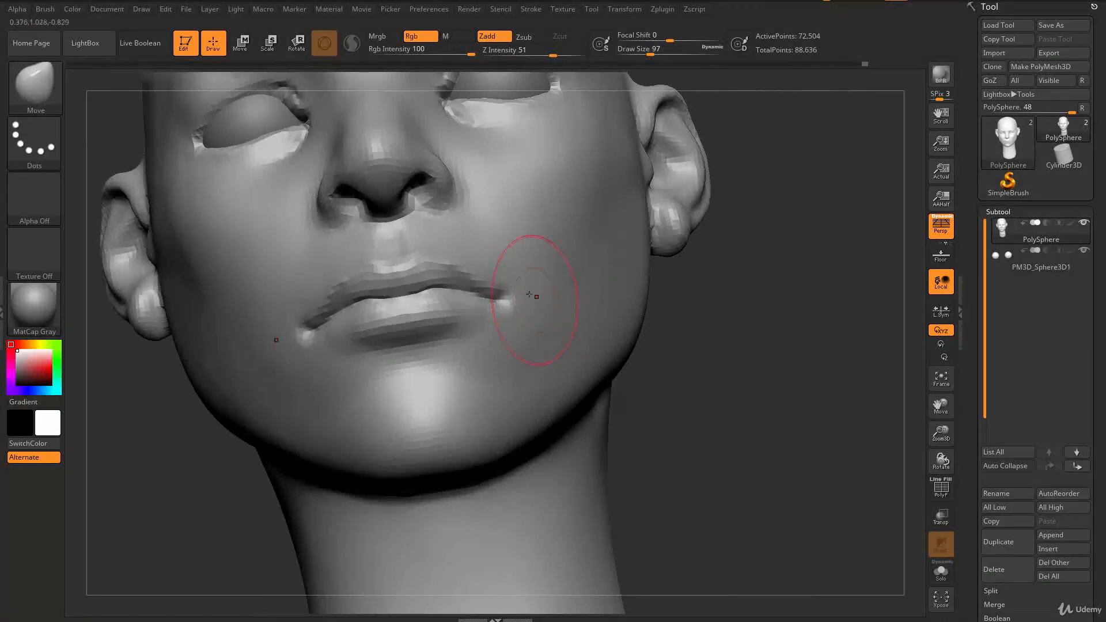
mouse_move(522, 291)
right_down()
mouse_move(565, 328)
mouse_move(375, 375)
mouse_move(289, 448)
mouse_move(262, 442)
mouse_move(510, 336)
right_up()
ctrl+right_drag(350, 374, 267, 408)
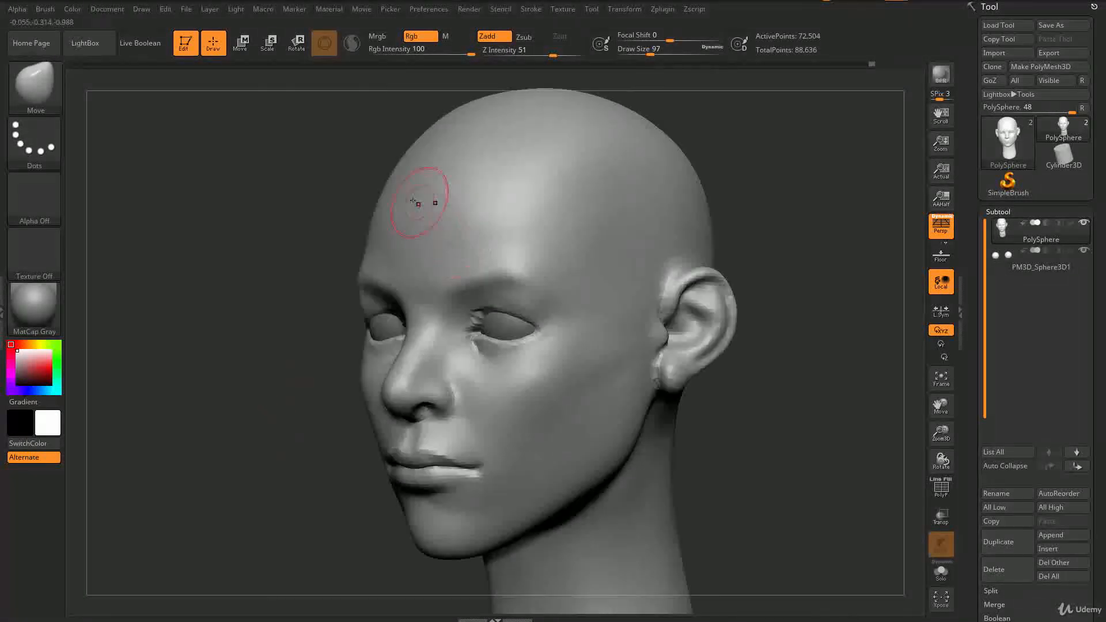
Step: Reshape the sides of the cheeks and jaw with the Move brush at draw sizes 228 and 145
key(s)
mouse_move(426, 190)
mouse_down()
mouse_move(444, 190)
mouse_move(378, 201)
mouse_up()
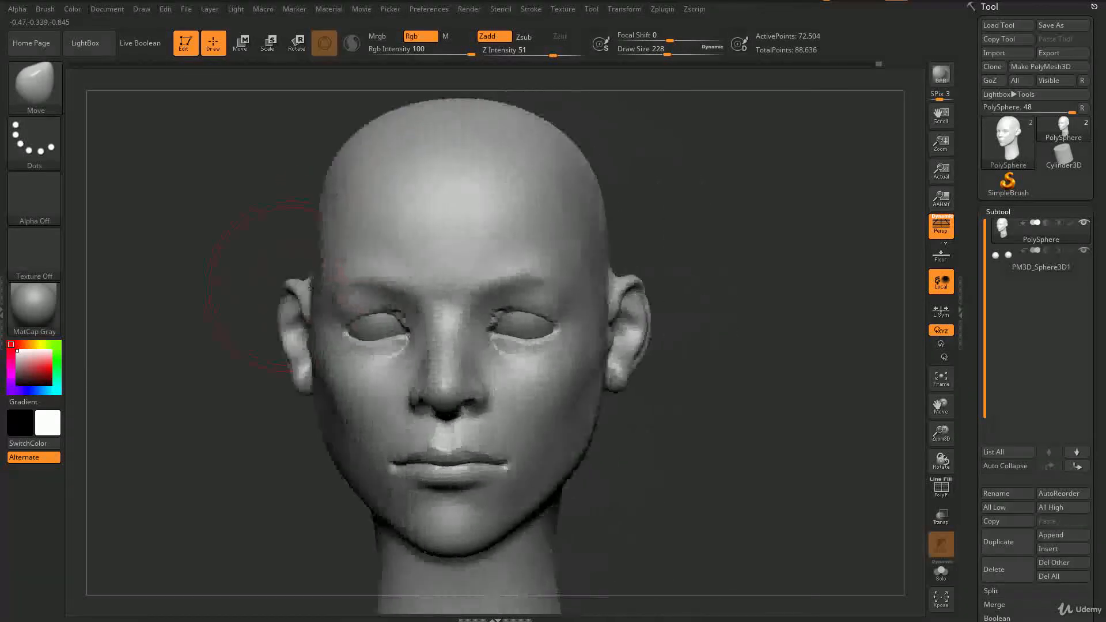
drag(685, 214, 663, 305)
mouse_move(629, 253)
mouse_down()
mouse_move(691, 369)
mouse_move(599, 315)
mouse_move(584, 284)
mouse_up()
key(s)
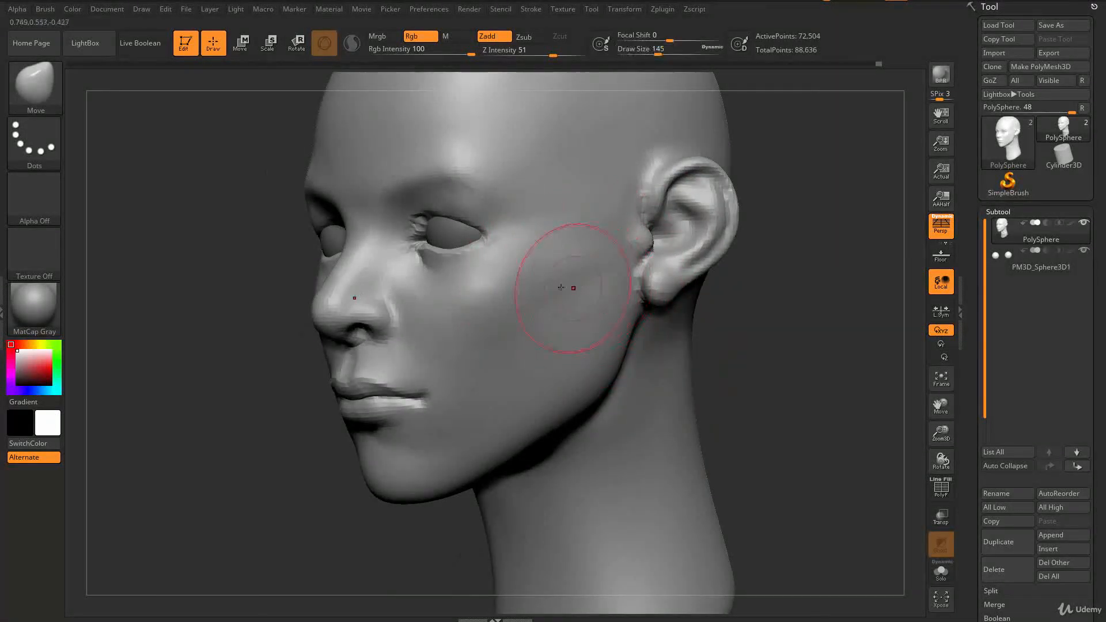
mouse_move(720, 278)
shift+mouse_down()
mouse_move(775, 285)
mouse_move(735, 298)
mouse_move(624, 283)
mouse_move(711, 331)
mouse_move(692, 334)
mouse_move(605, 299)
mouse_move(712, 319)
mouse_move(392, 261)
shift+mouse_up()
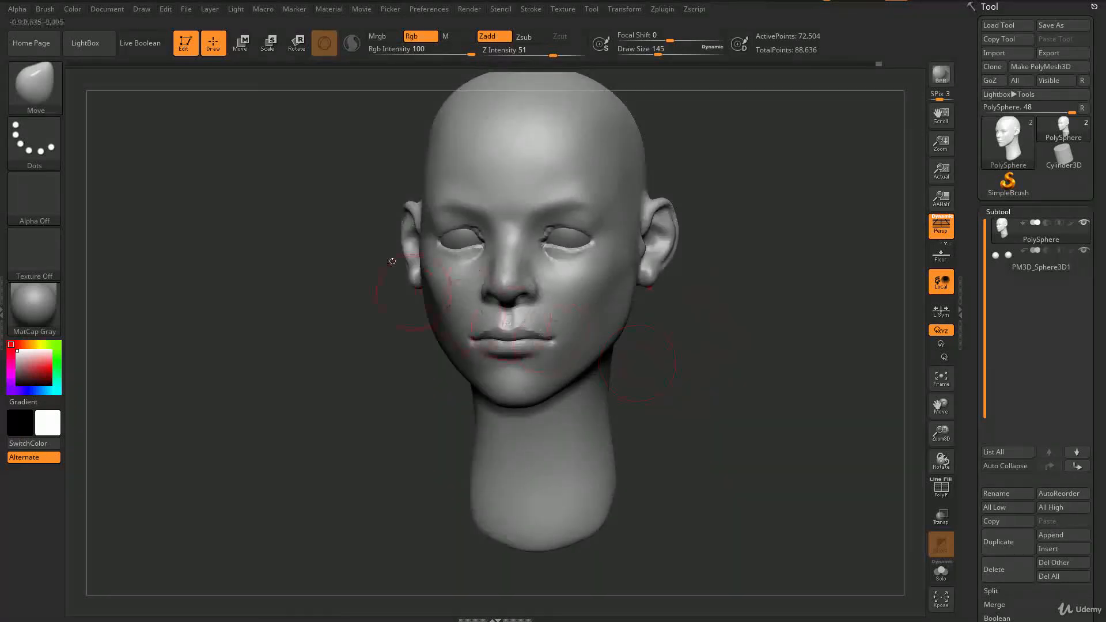
mouse_move(720, 311)
mouse_down()
mouse_move(735, 349)
mouse_move(755, 351)
mouse_move(725, 342)
mouse_move(626, 417)
mouse_up()
mouse_move(710, 403)
mouse_down()
mouse_move(683, 400)
mouse_move(713, 397)
mouse_move(716, 422)
mouse_move(680, 323)
mouse_up()
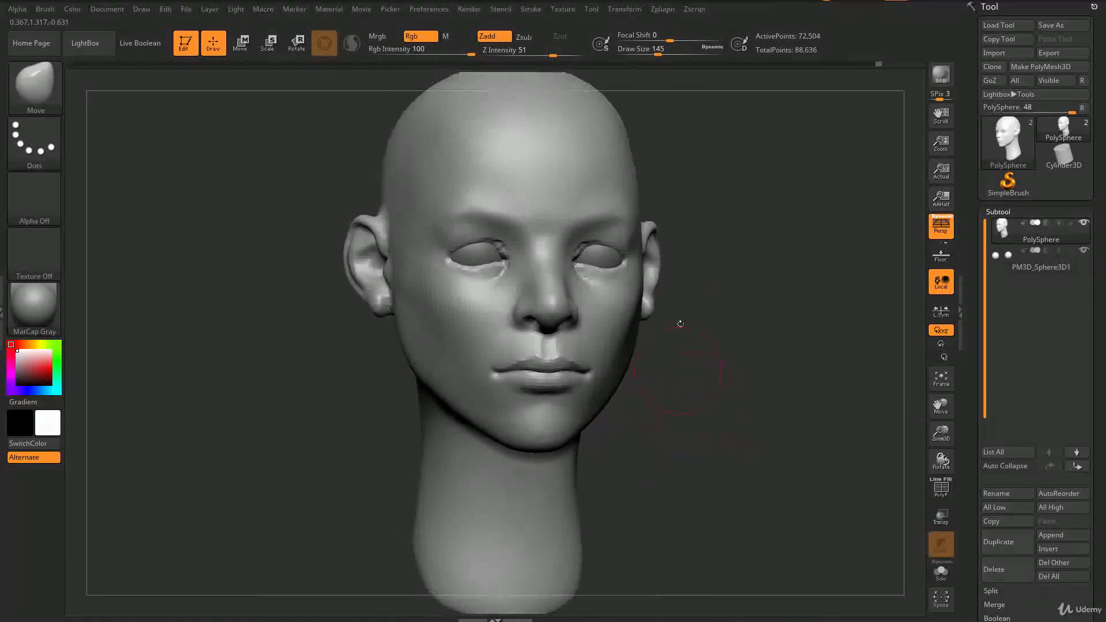